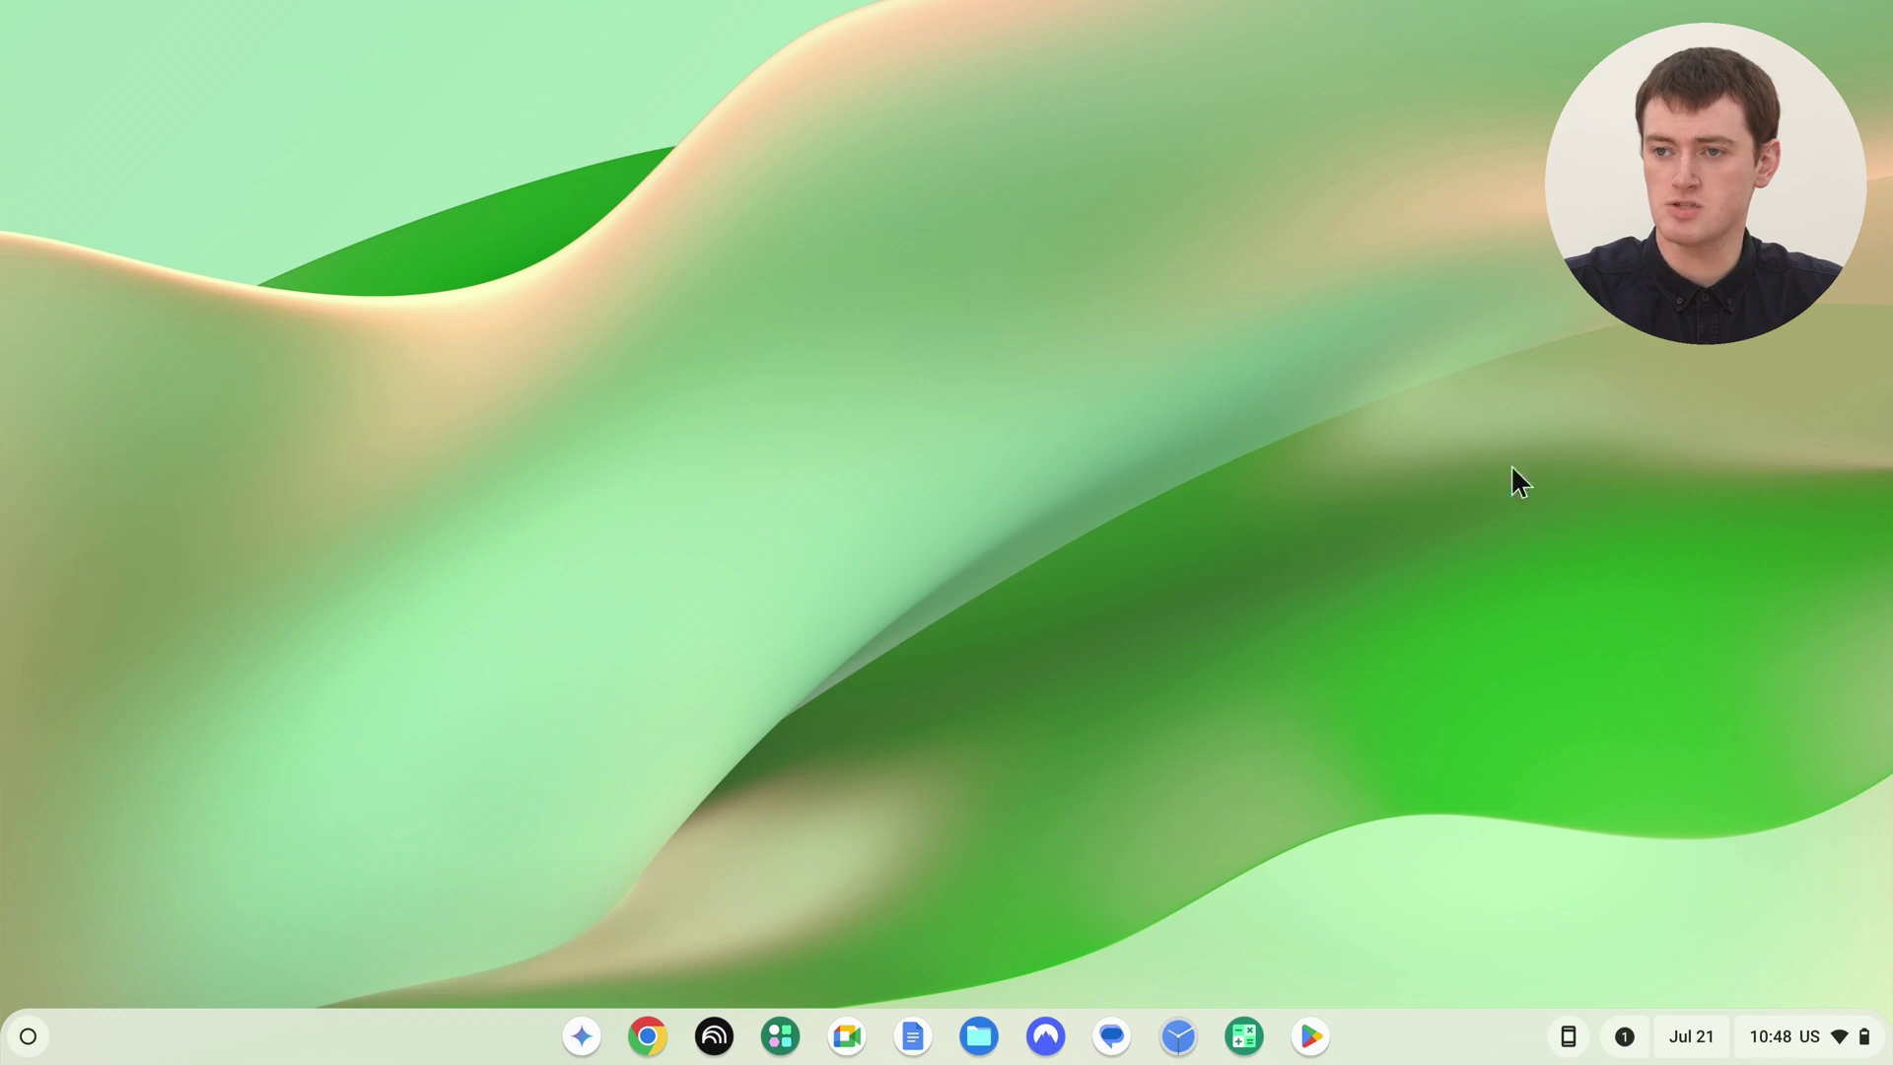
# Open ChromeOS Settings from Quick Settings and go to the Device page
pyautogui.click(1793, 1028)
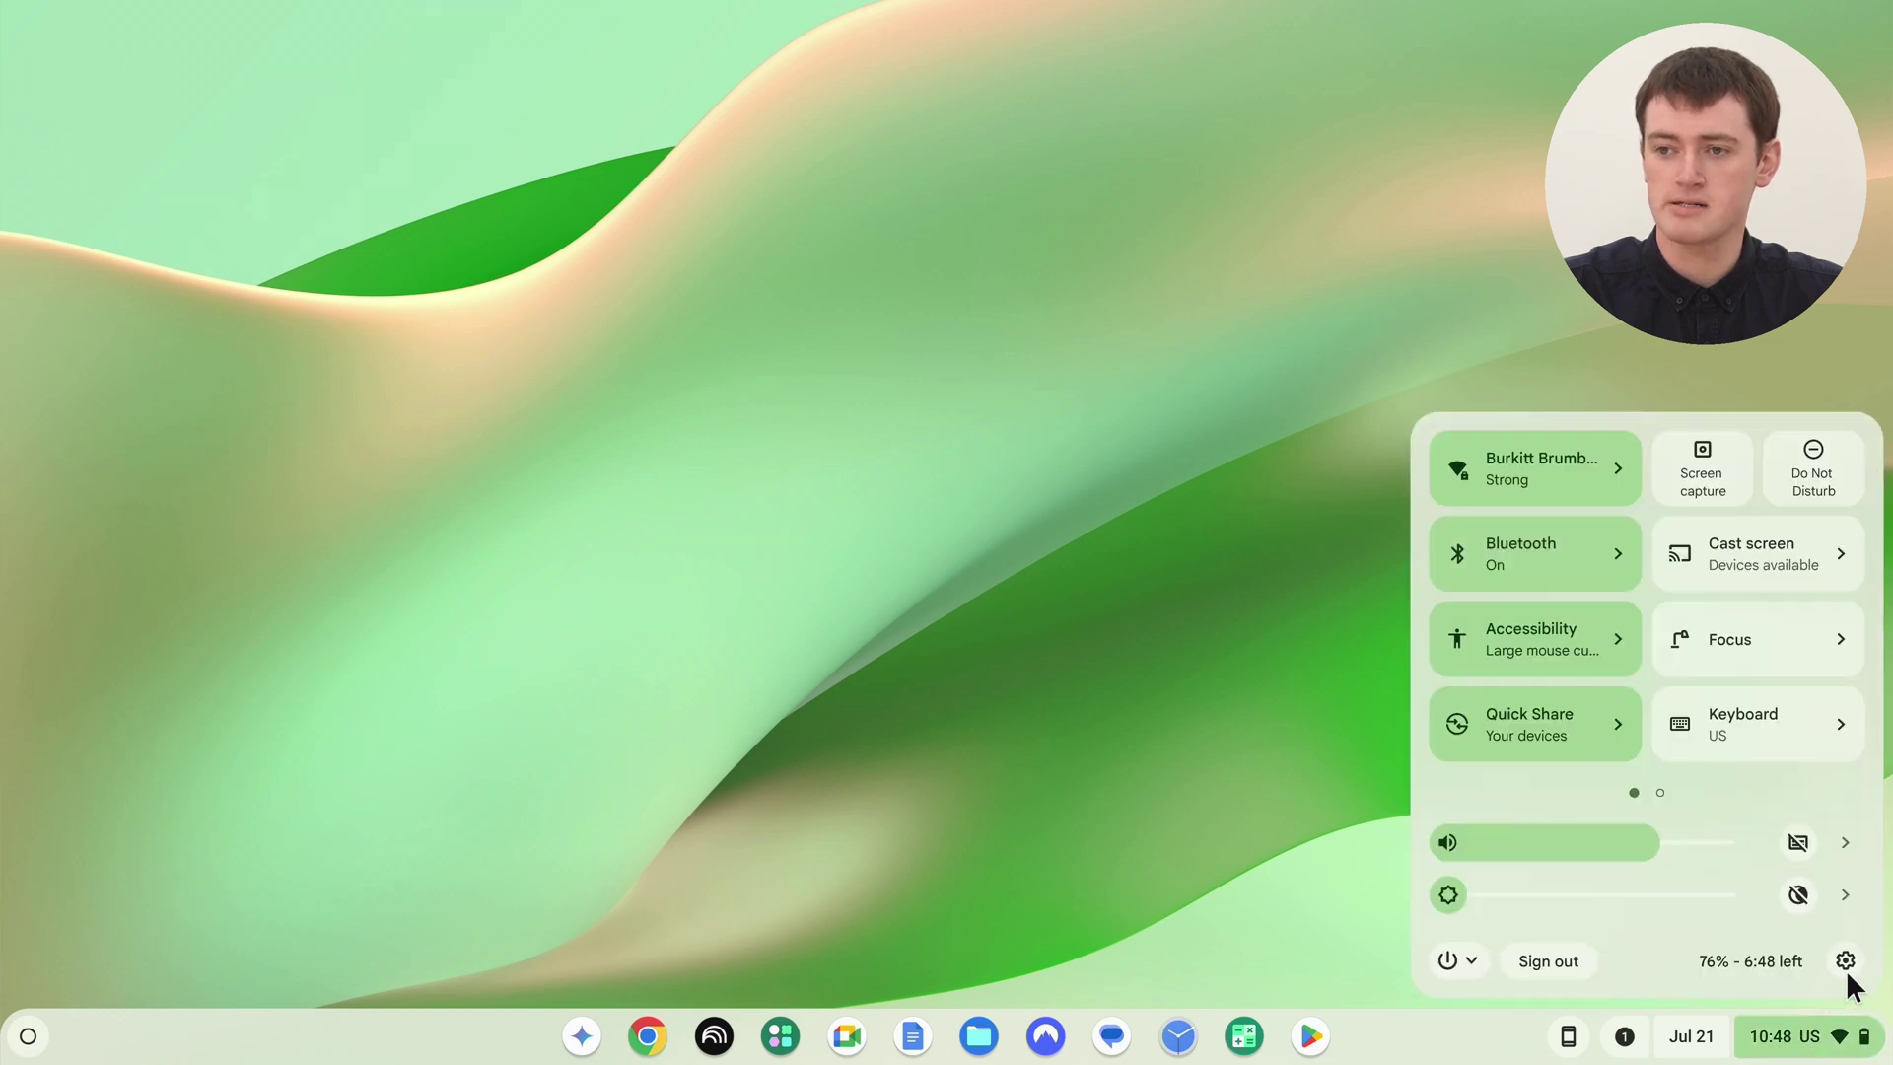
pyautogui.click(1851, 960)
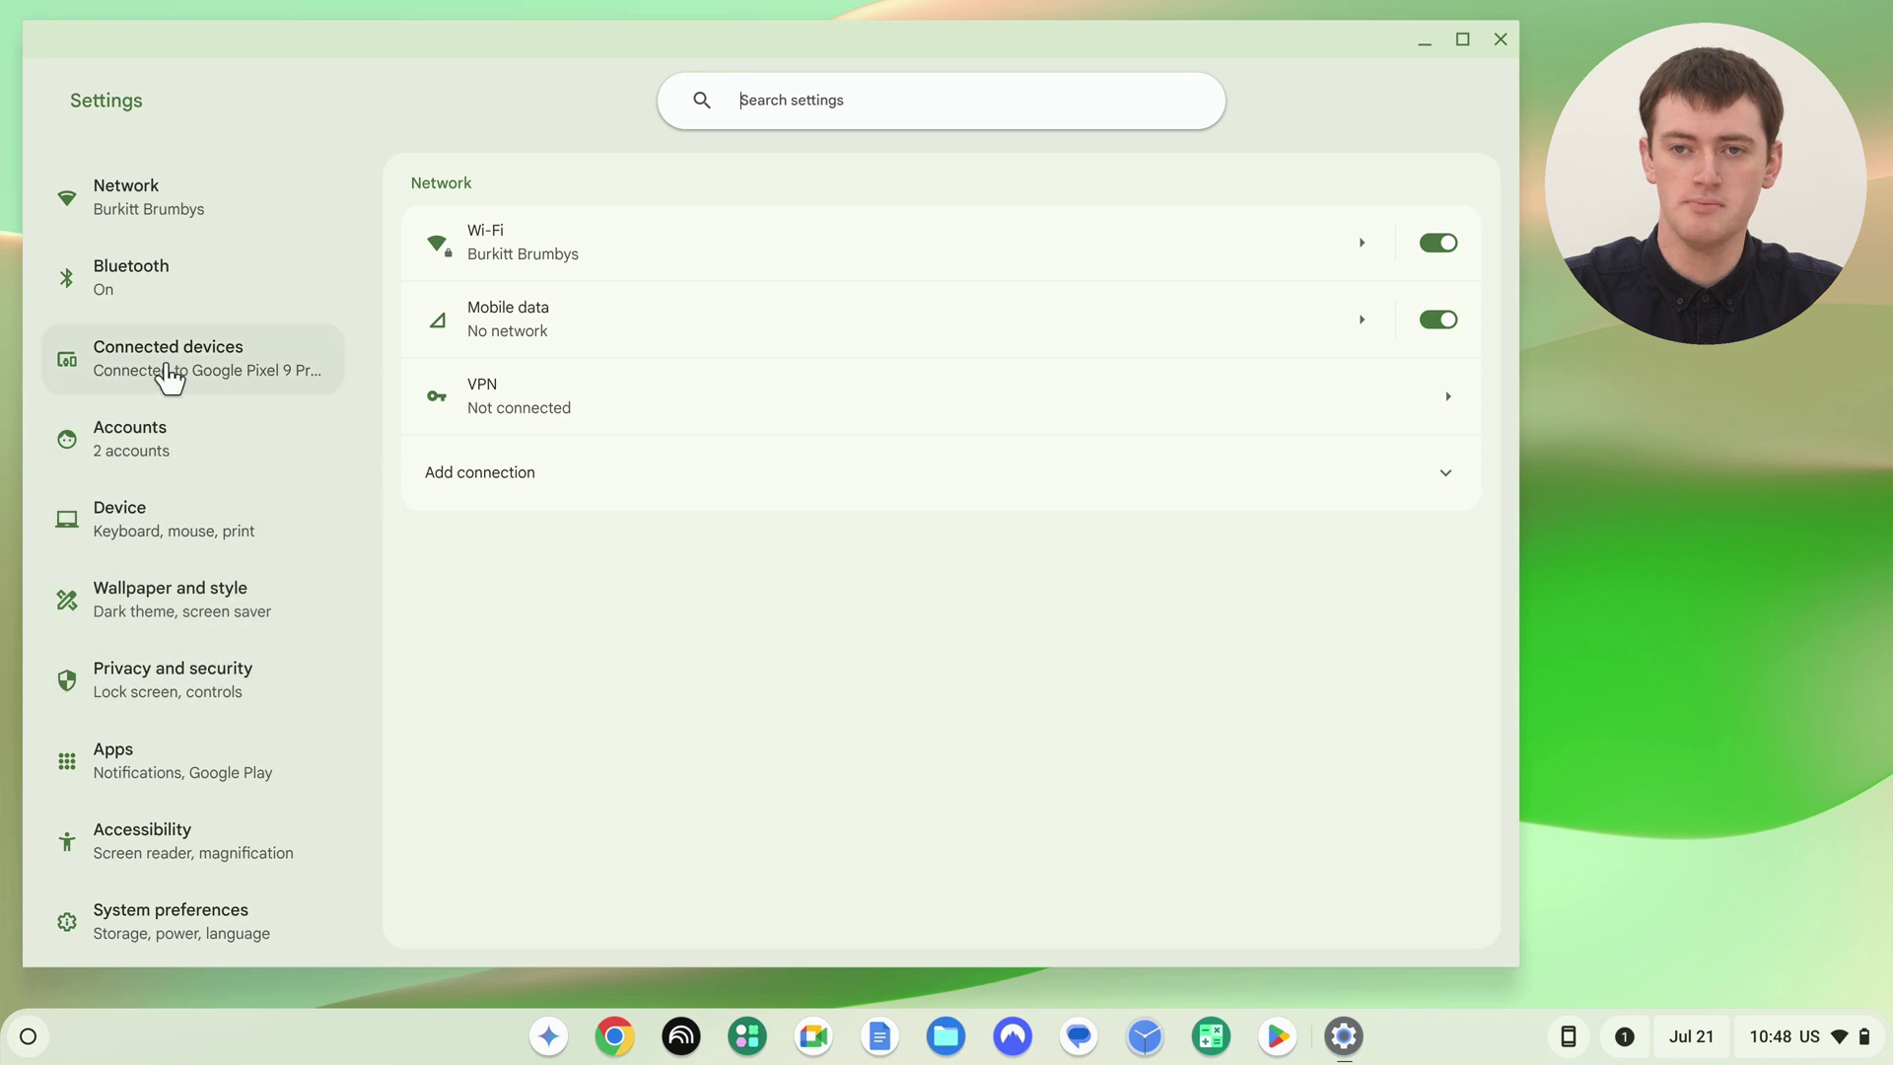
pyautogui.click(168, 540)
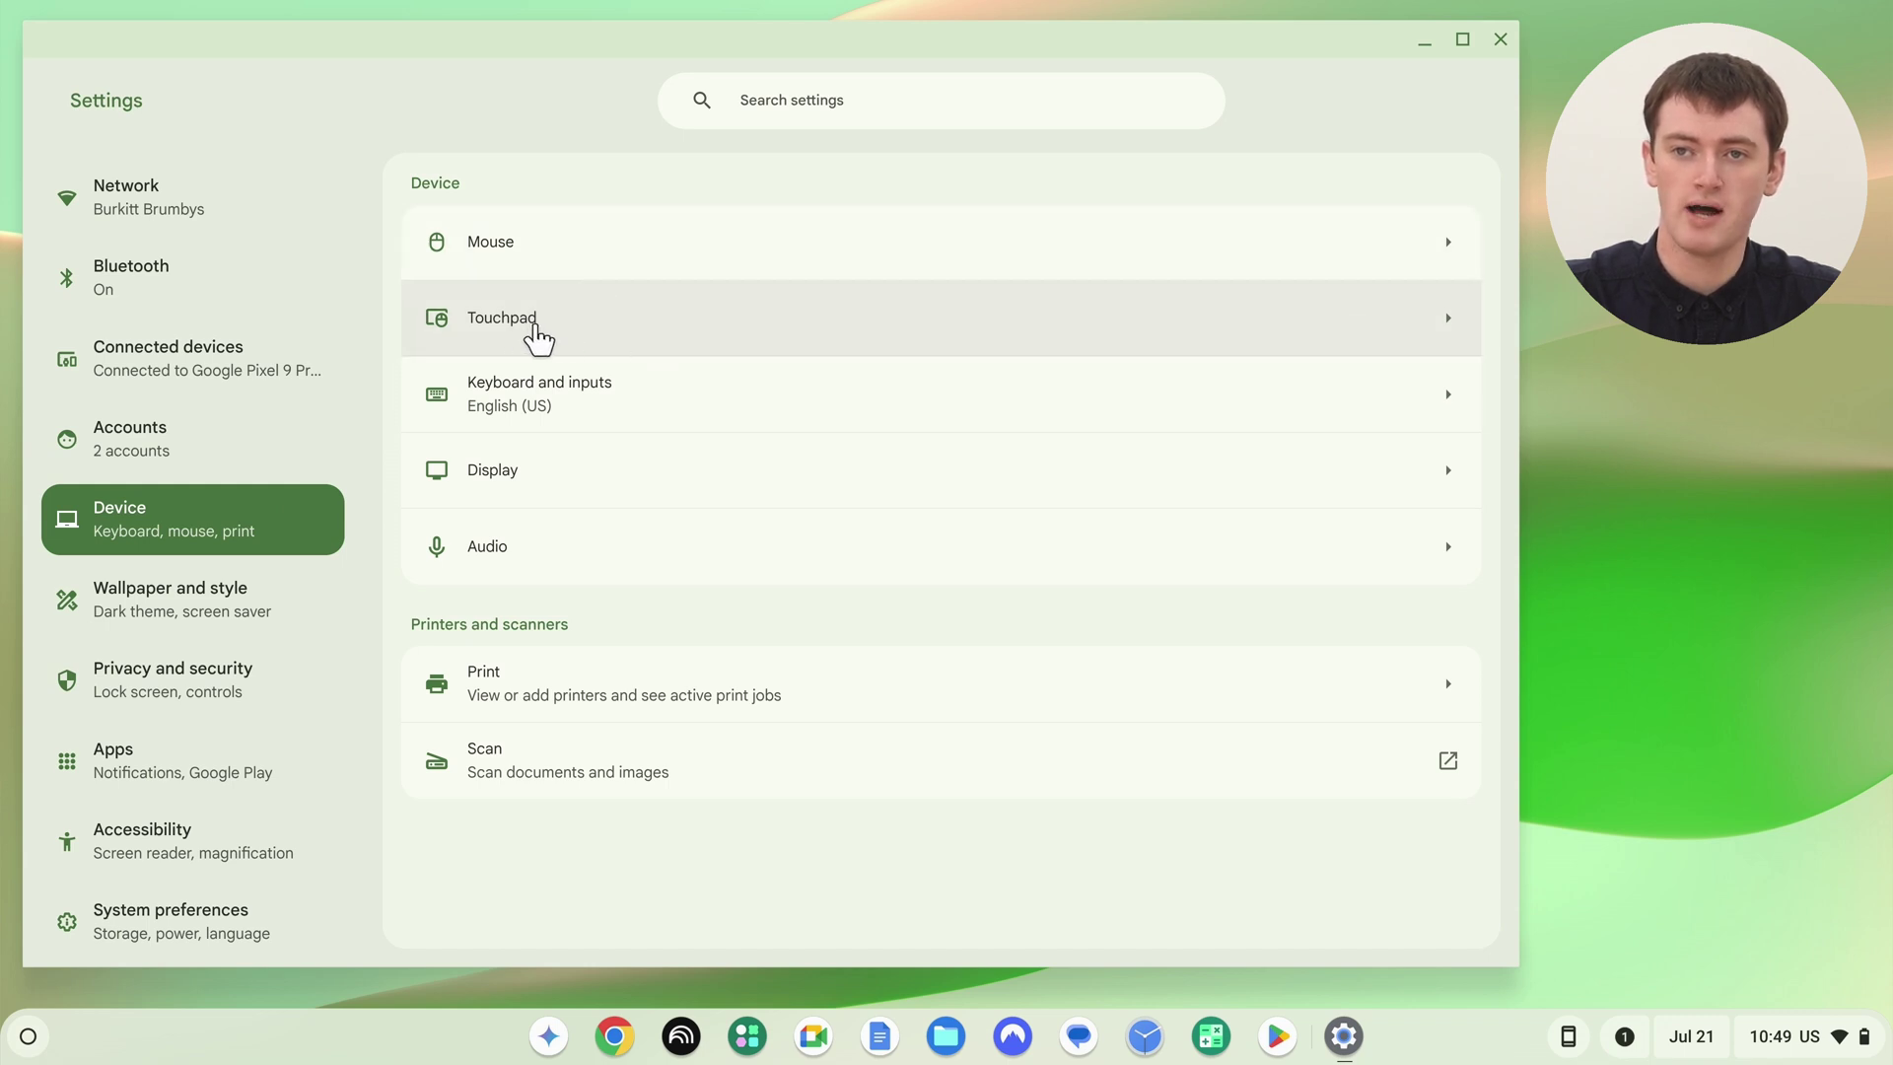
# Open Touchpad settings and set touchpad speed to the second step, just above Slow
pyautogui.click(537, 326)
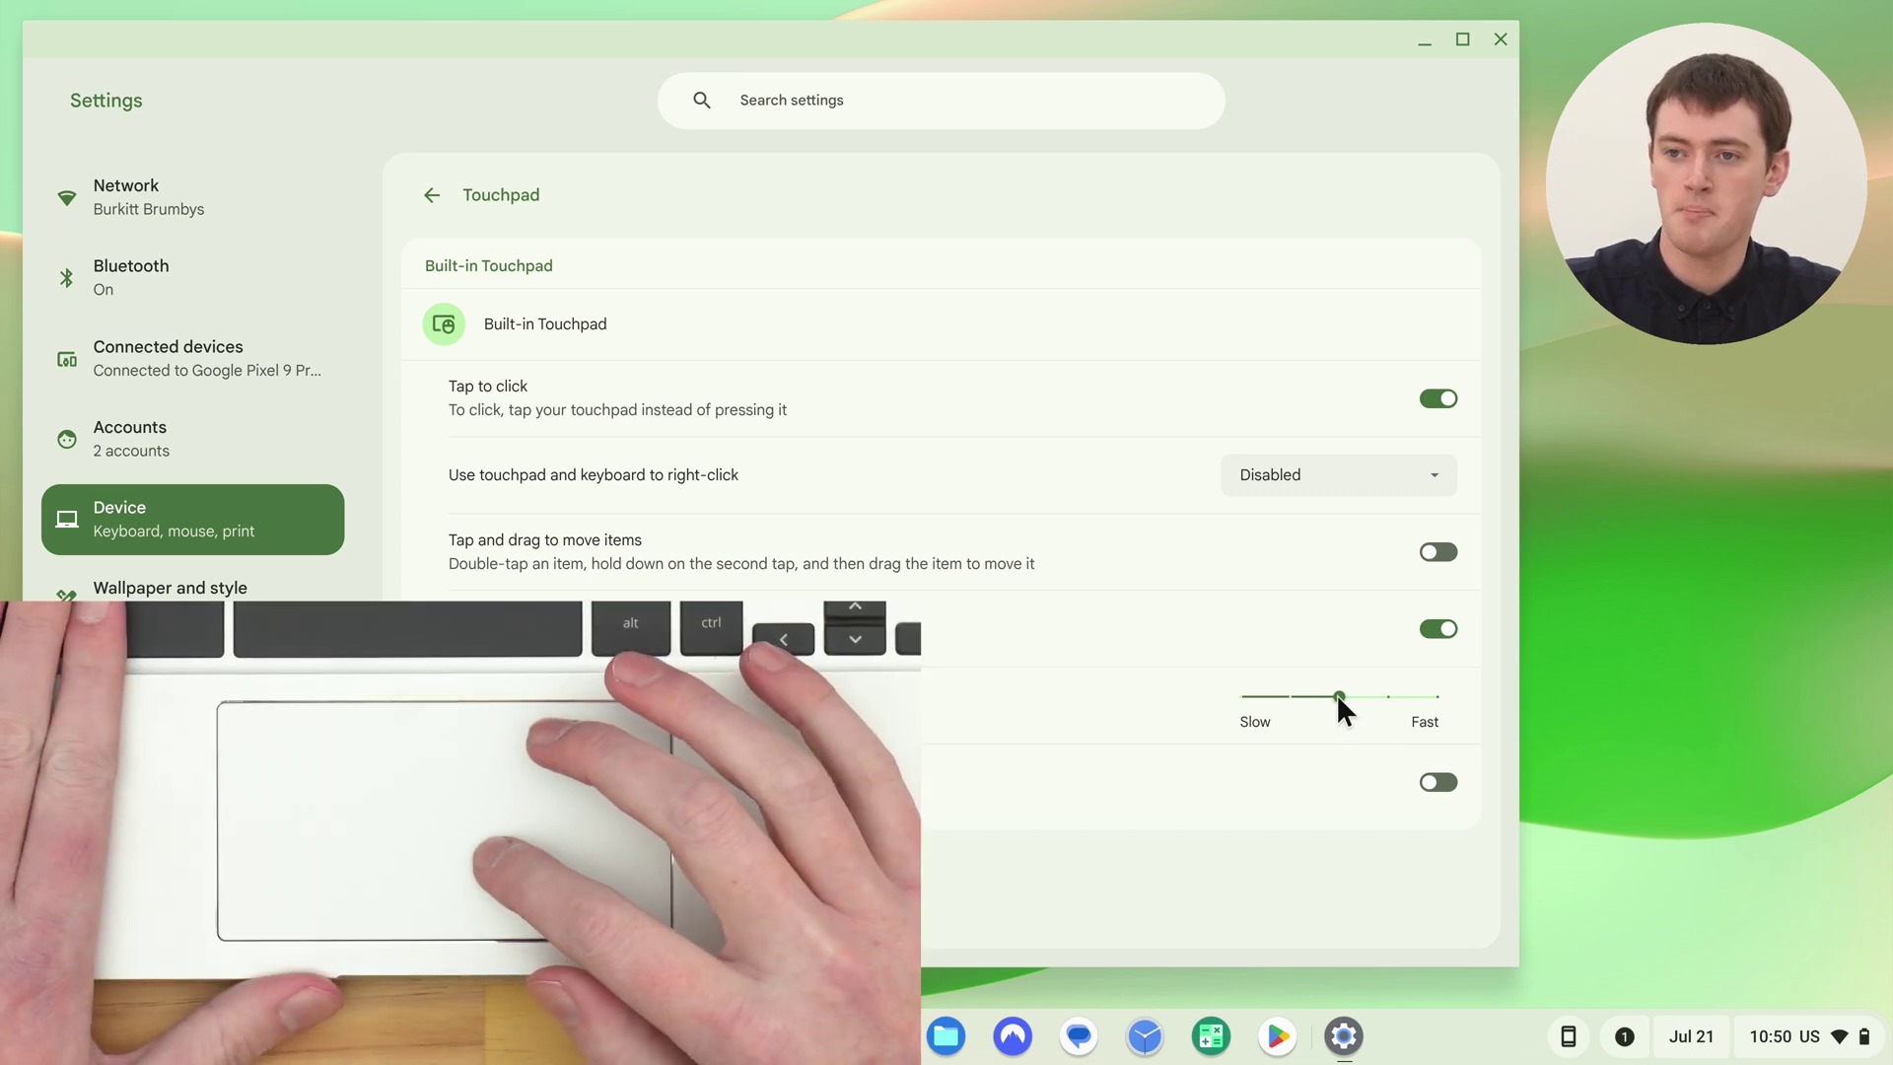
pyautogui.moveTo(1369, 696); pyautogui.dragTo(1458, 710)
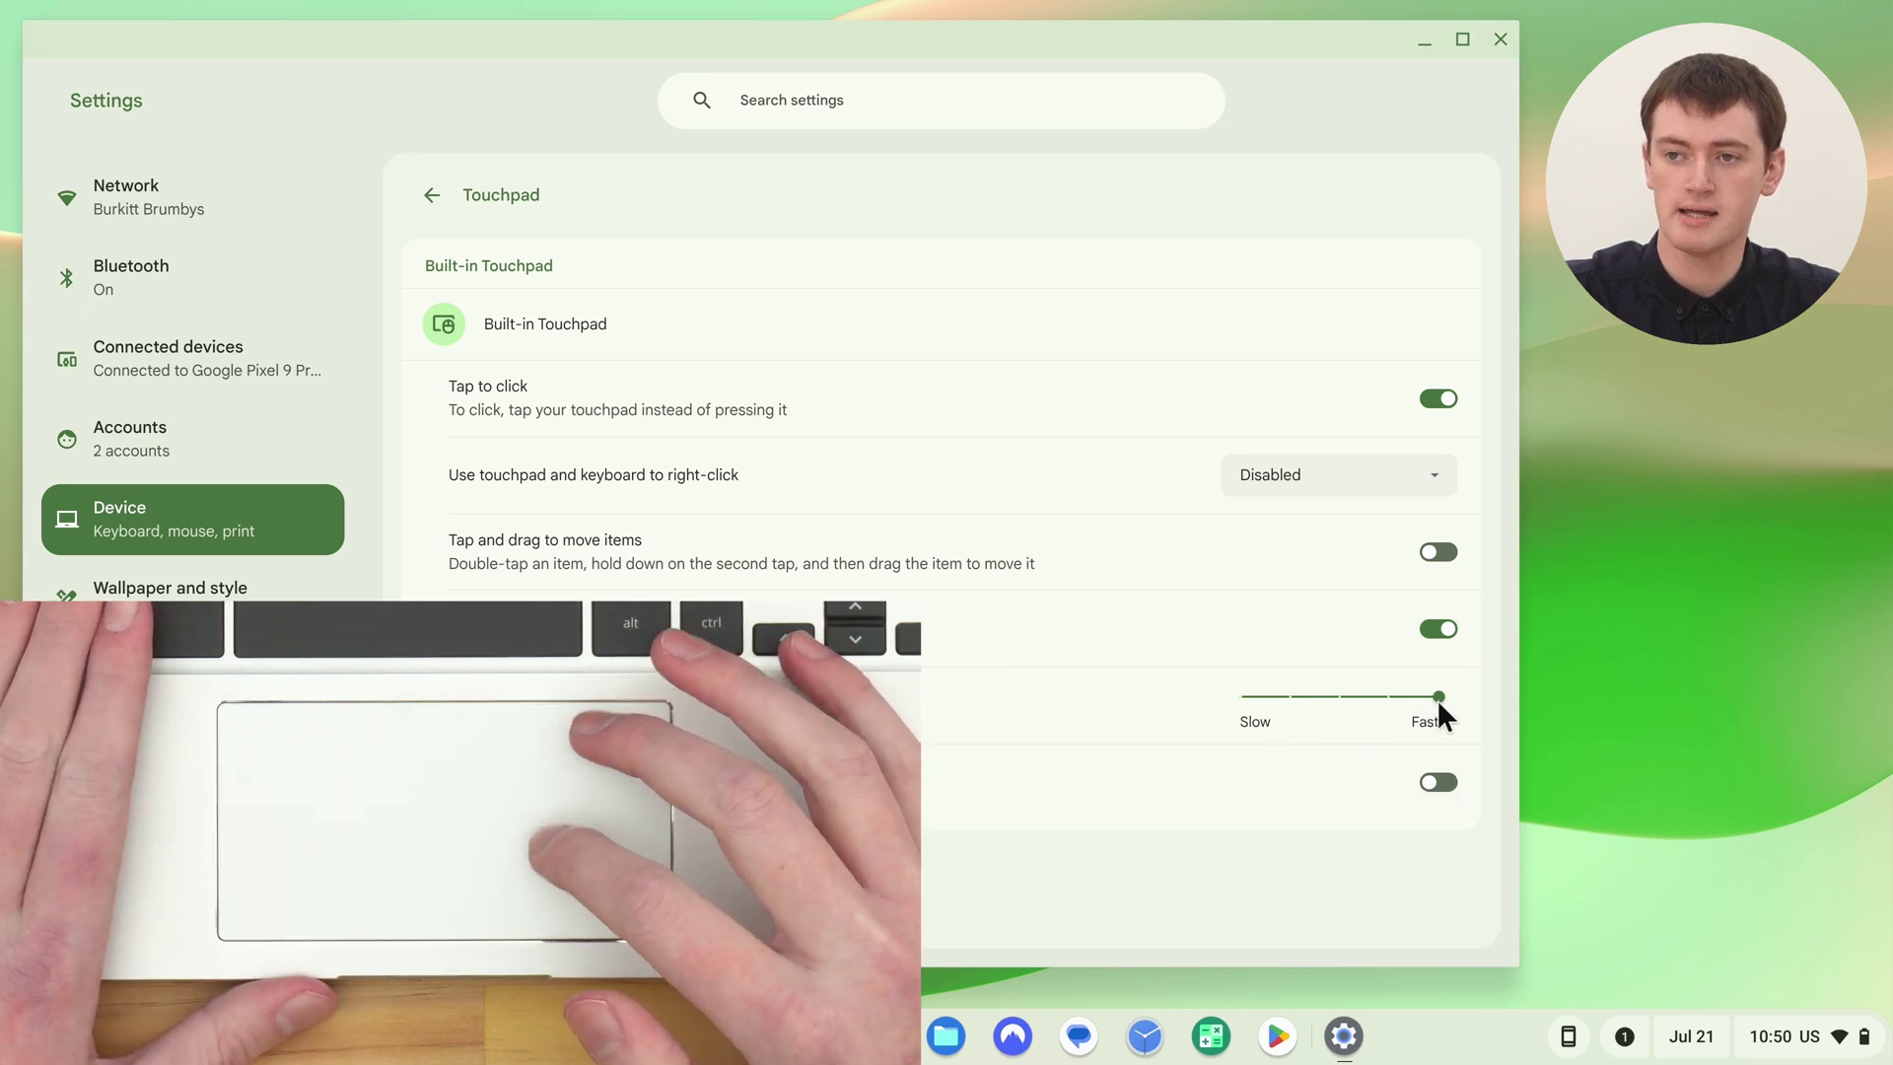
pyautogui.moveTo(1375, 686); pyautogui.dragTo(1306, 688)
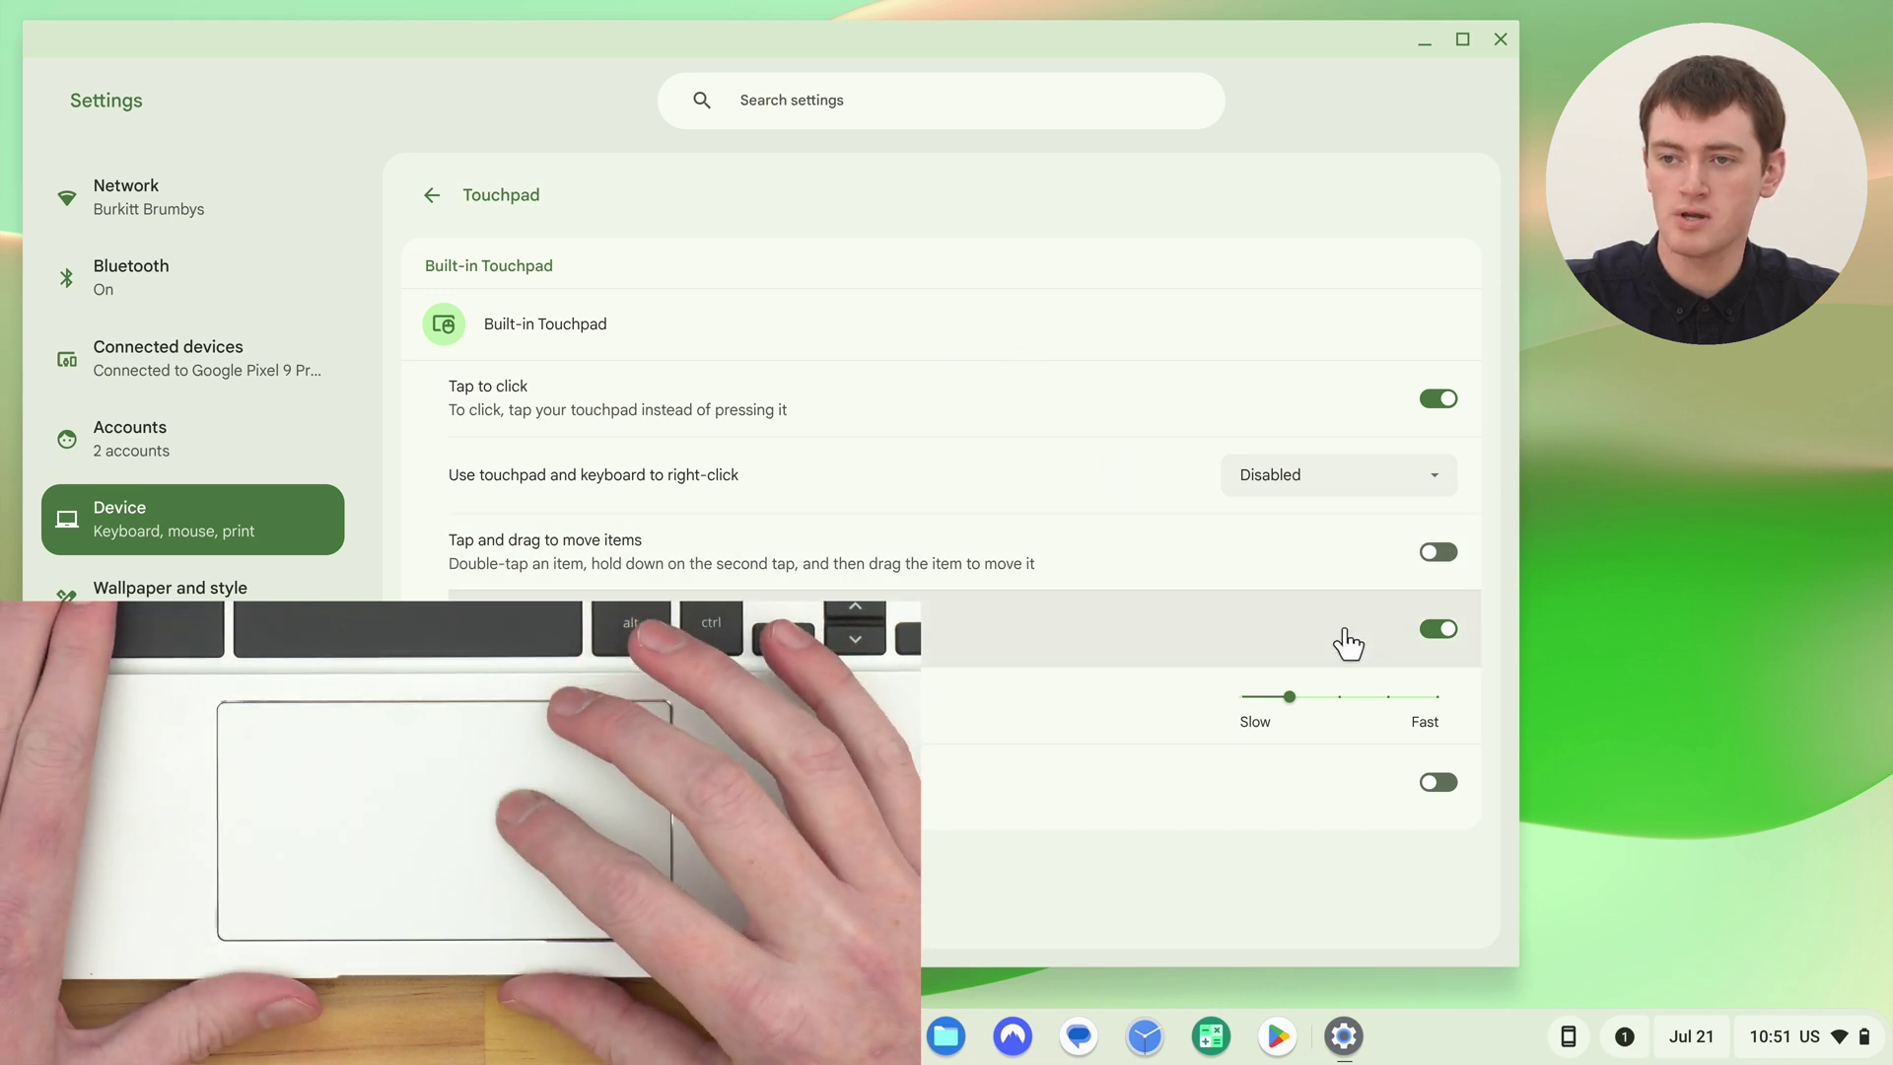
pyautogui.click(1384, 689)
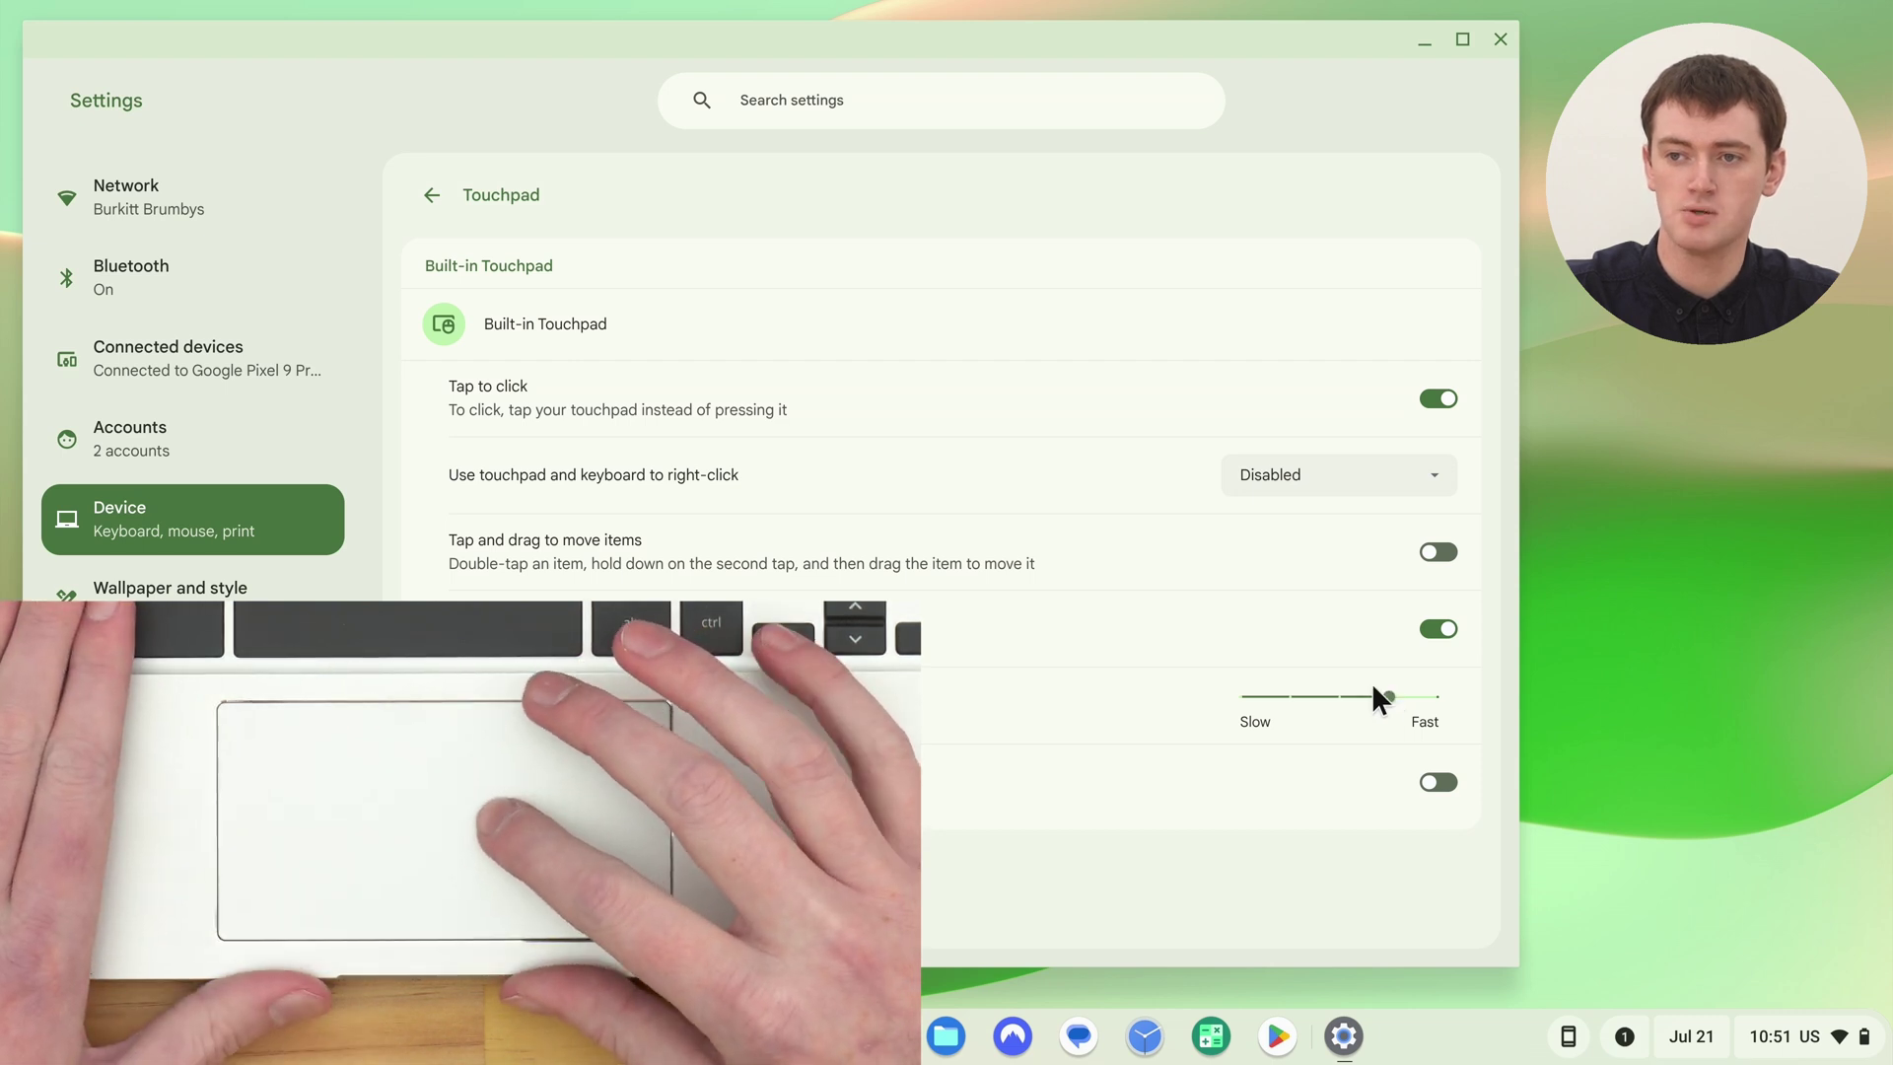
pyautogui.click(1288, 687)
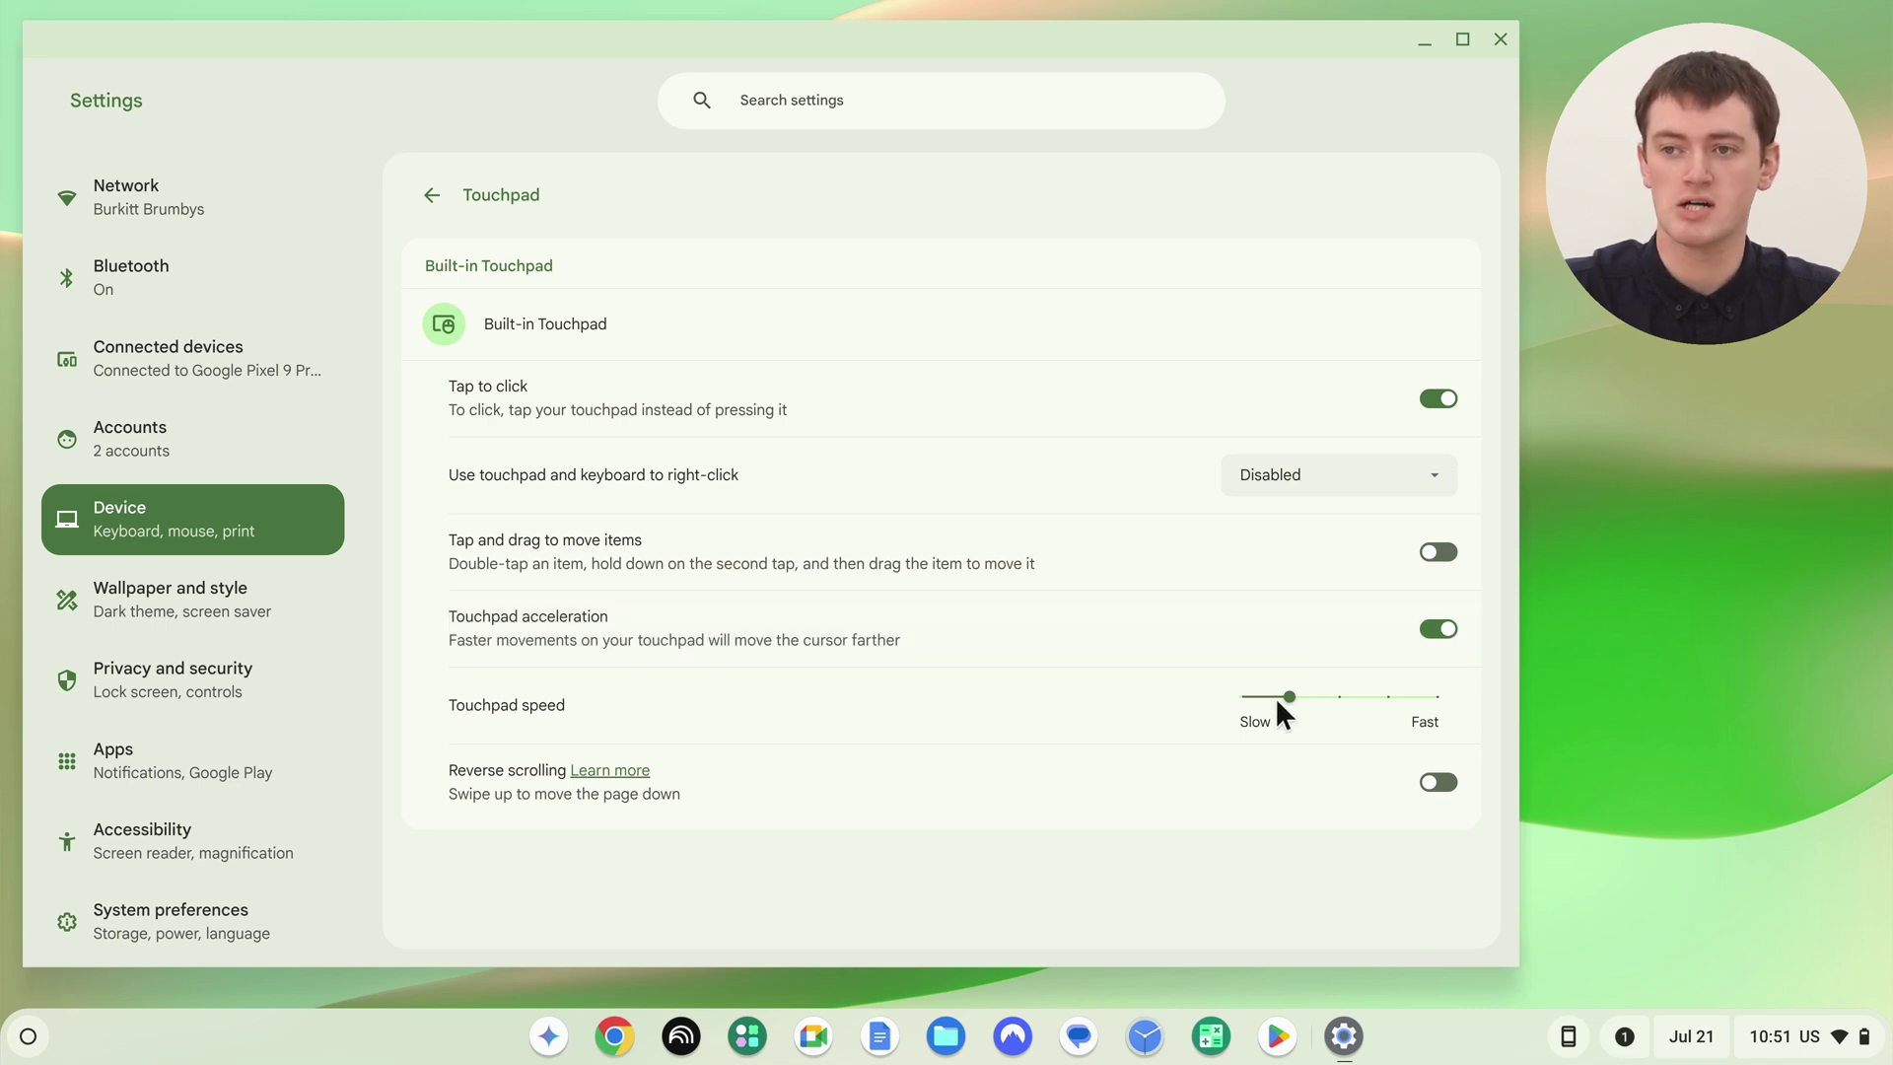
pyautogui.click(1434, 639)
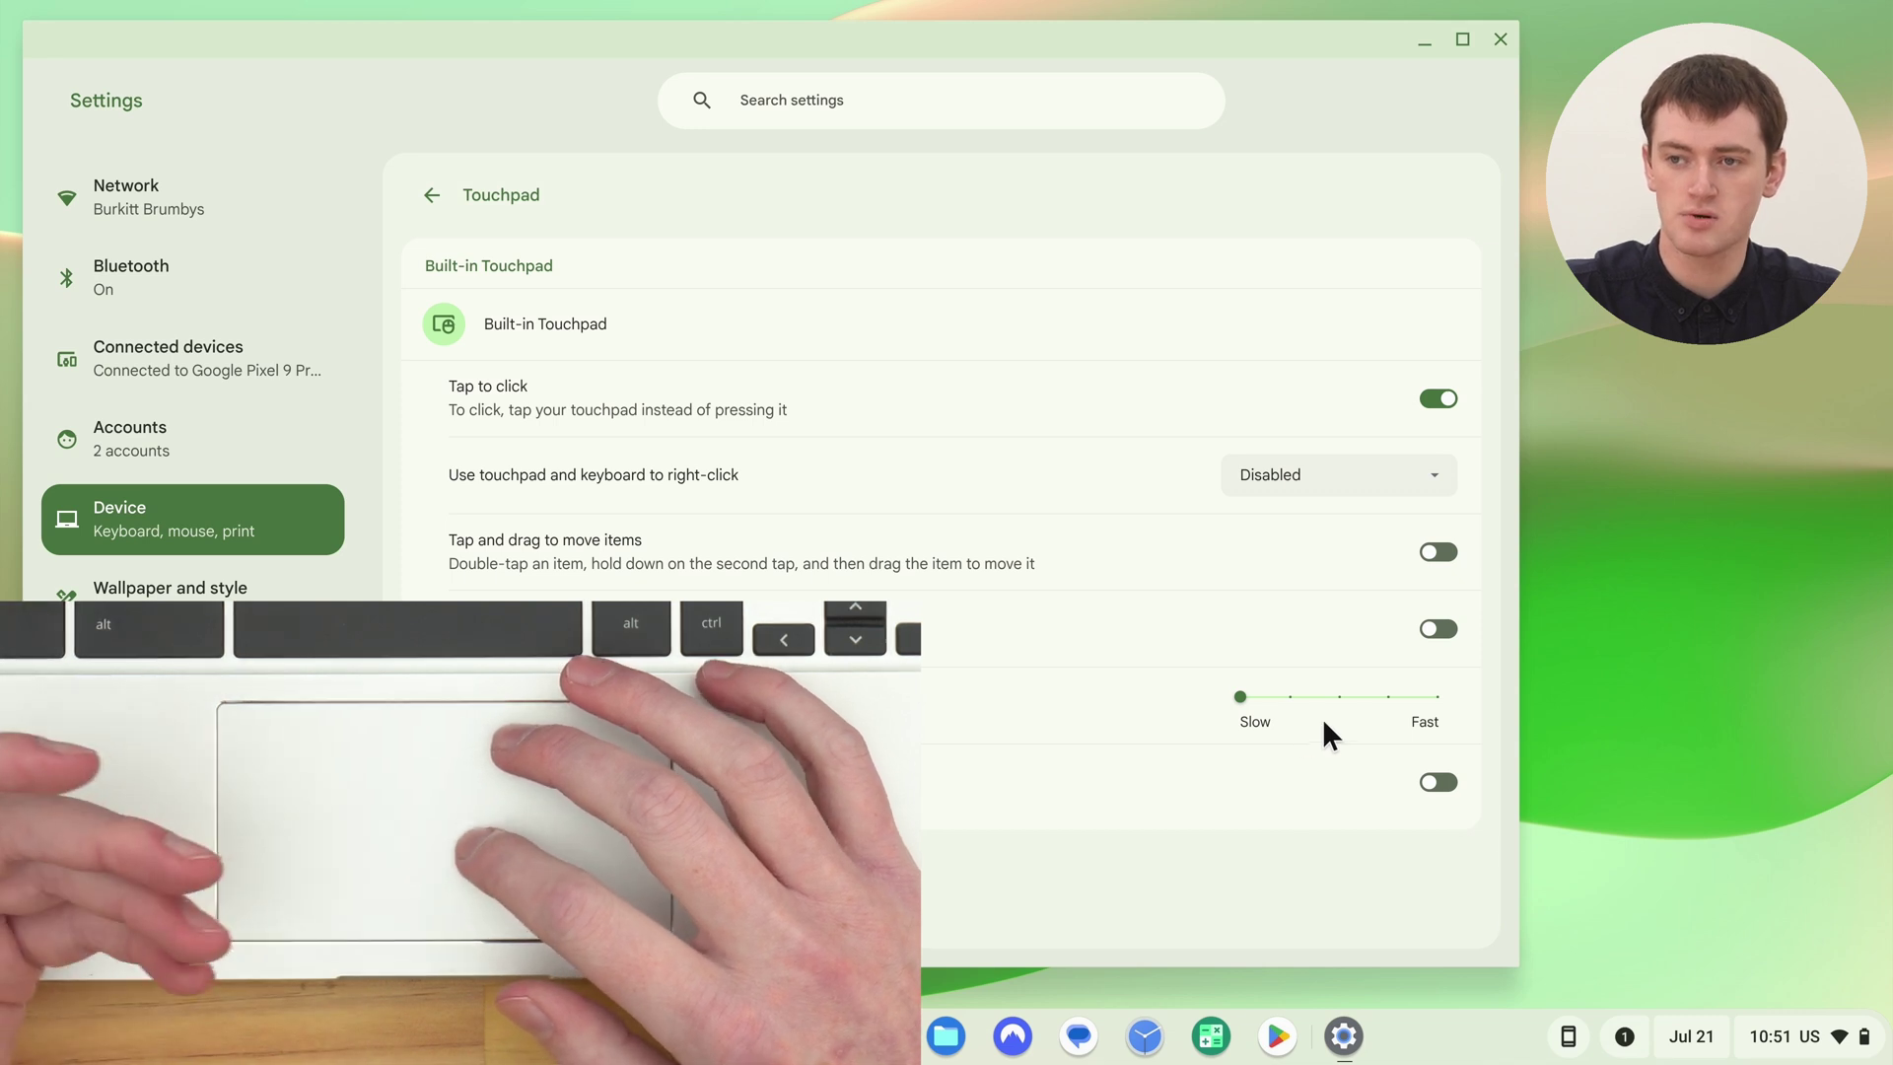
# Set touchpad speed to Fast and return to the Device settings list
pyautogui.click(1436, 700)
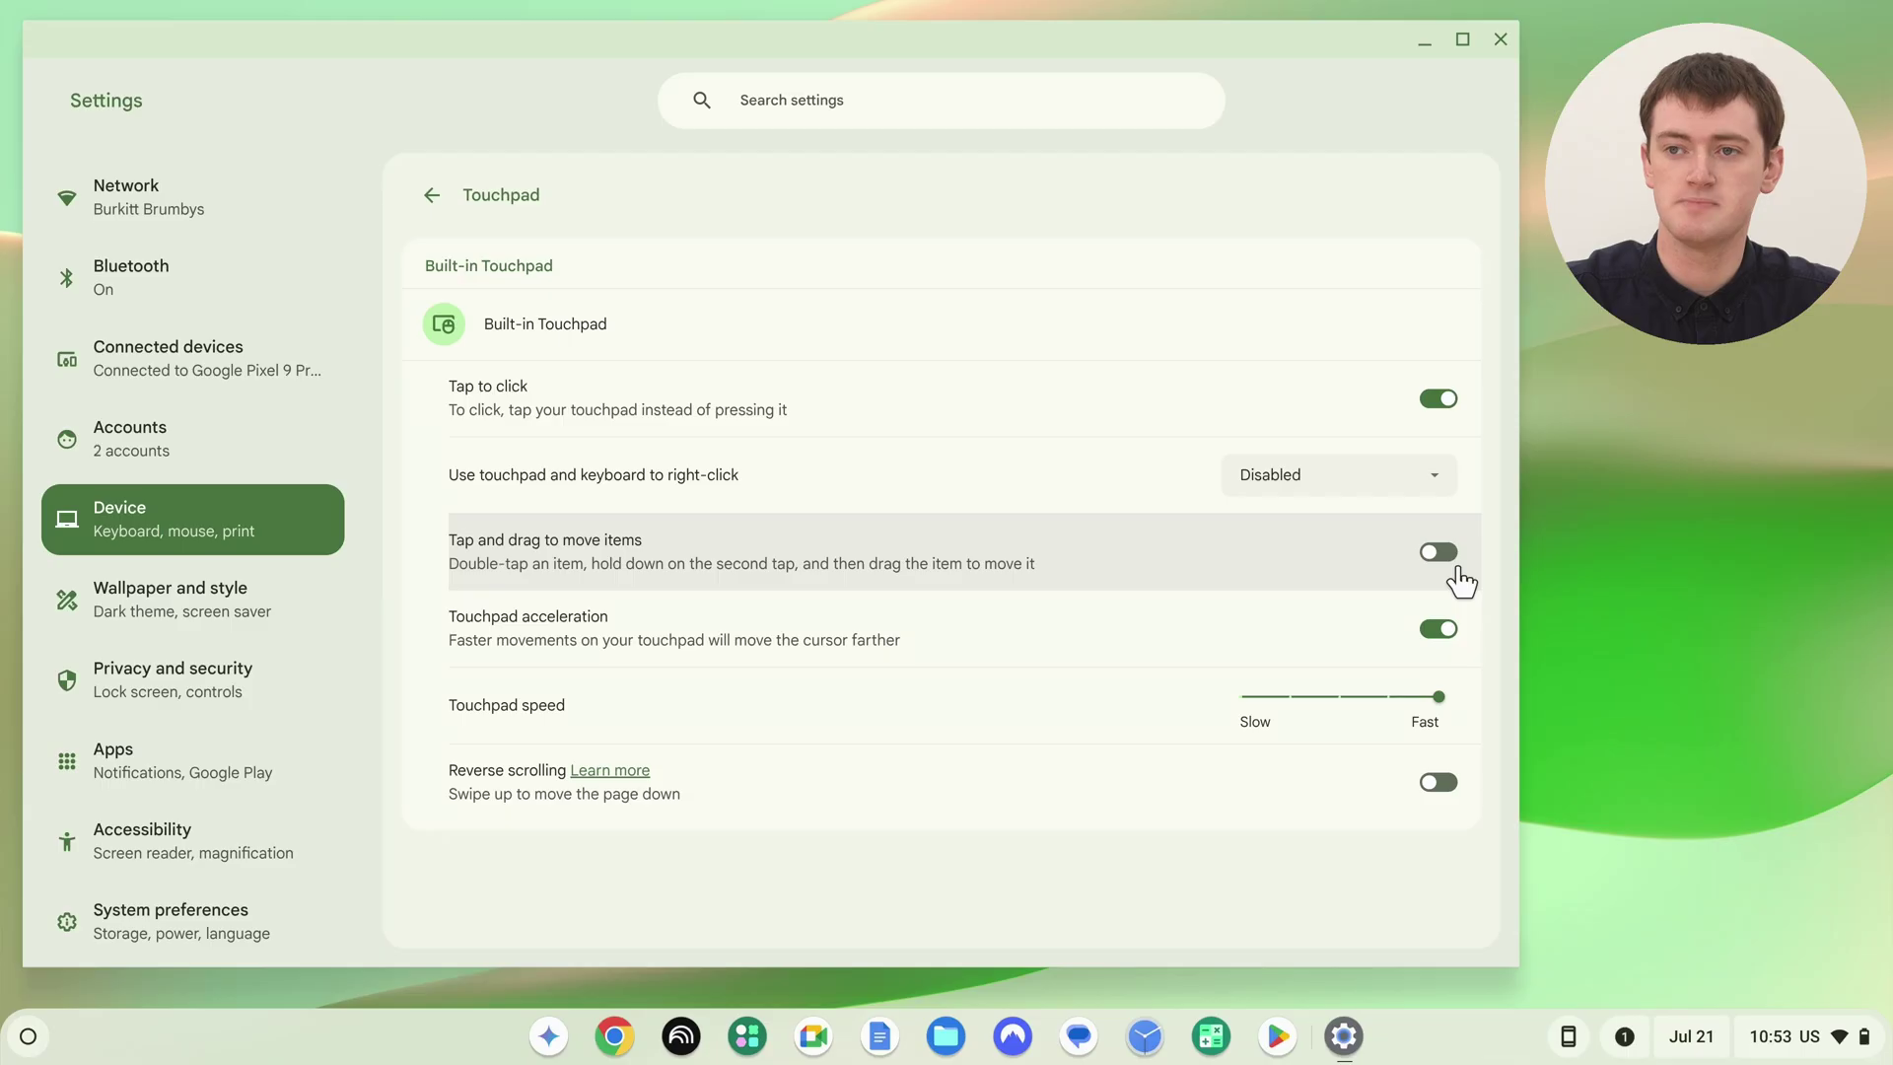
pyautogui.click(433, 195)
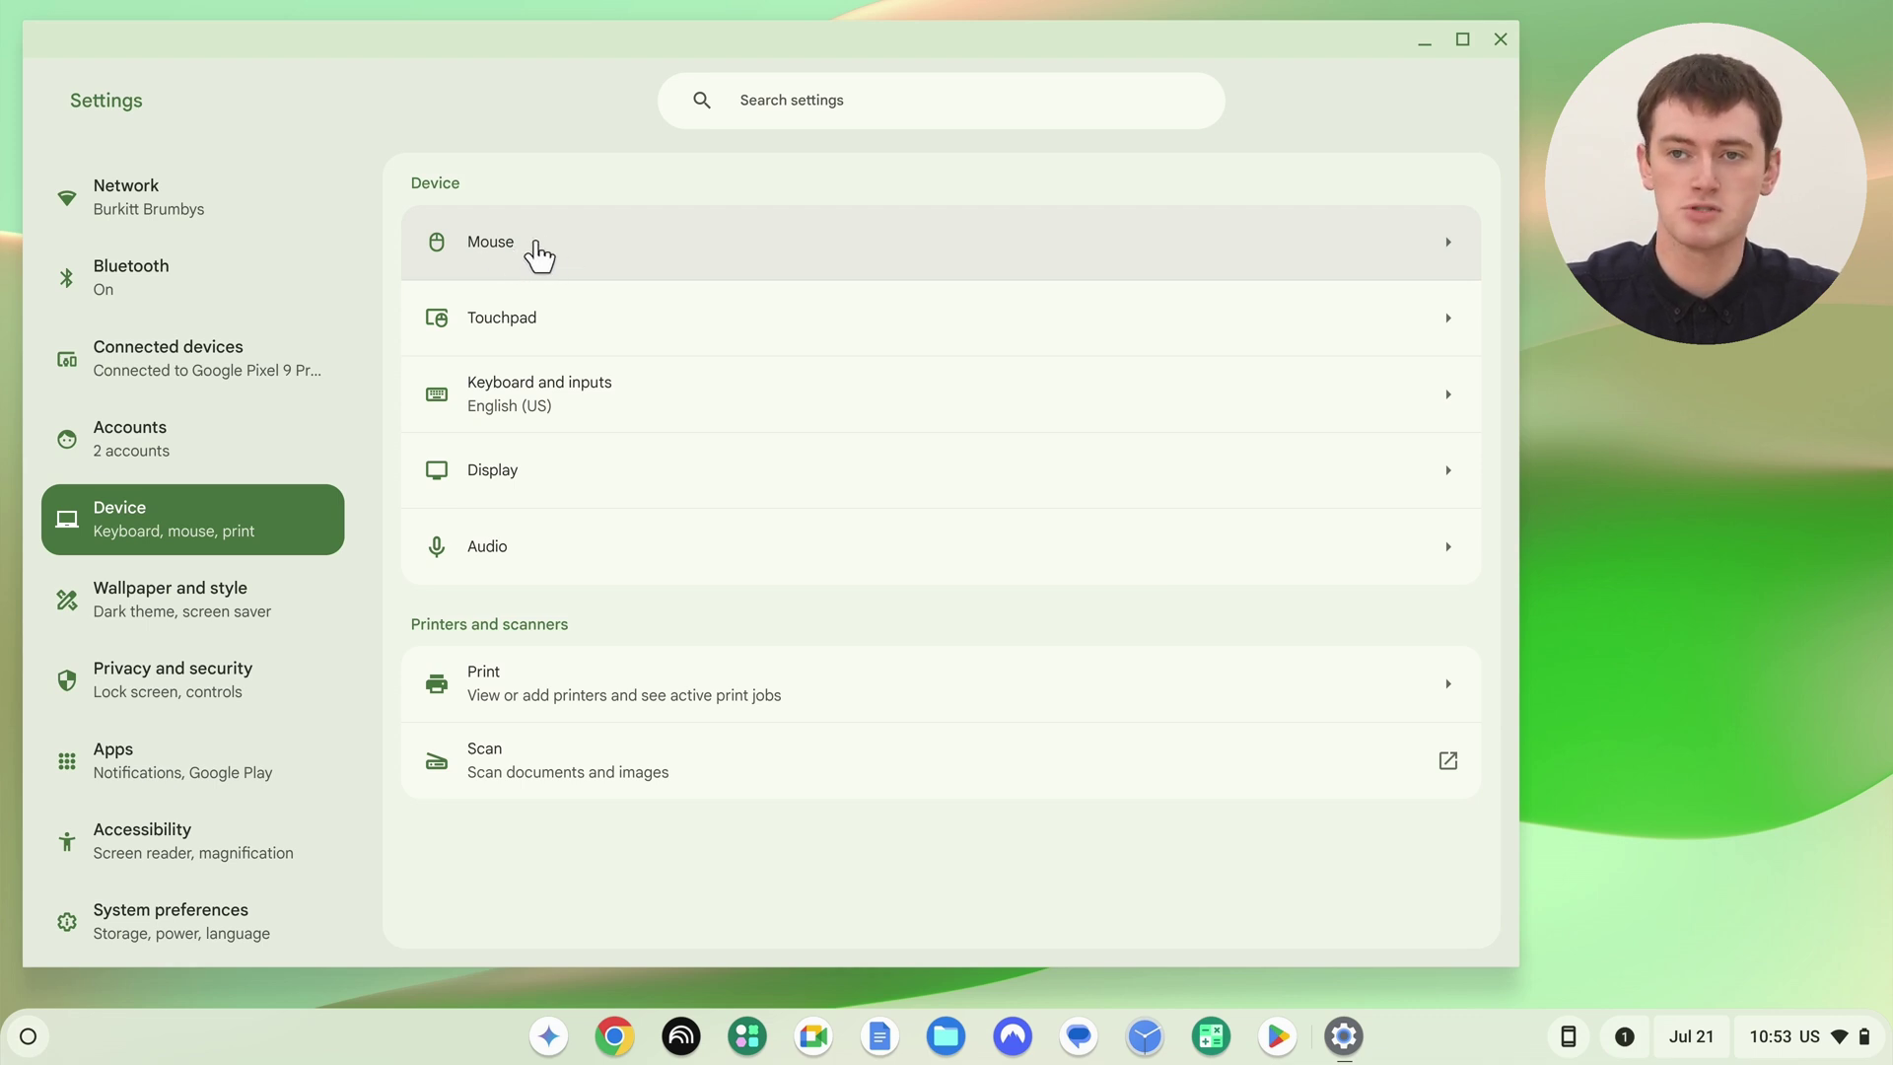
# Open the Mouse settings page from the Device list
pyautogui.click(508, 254)
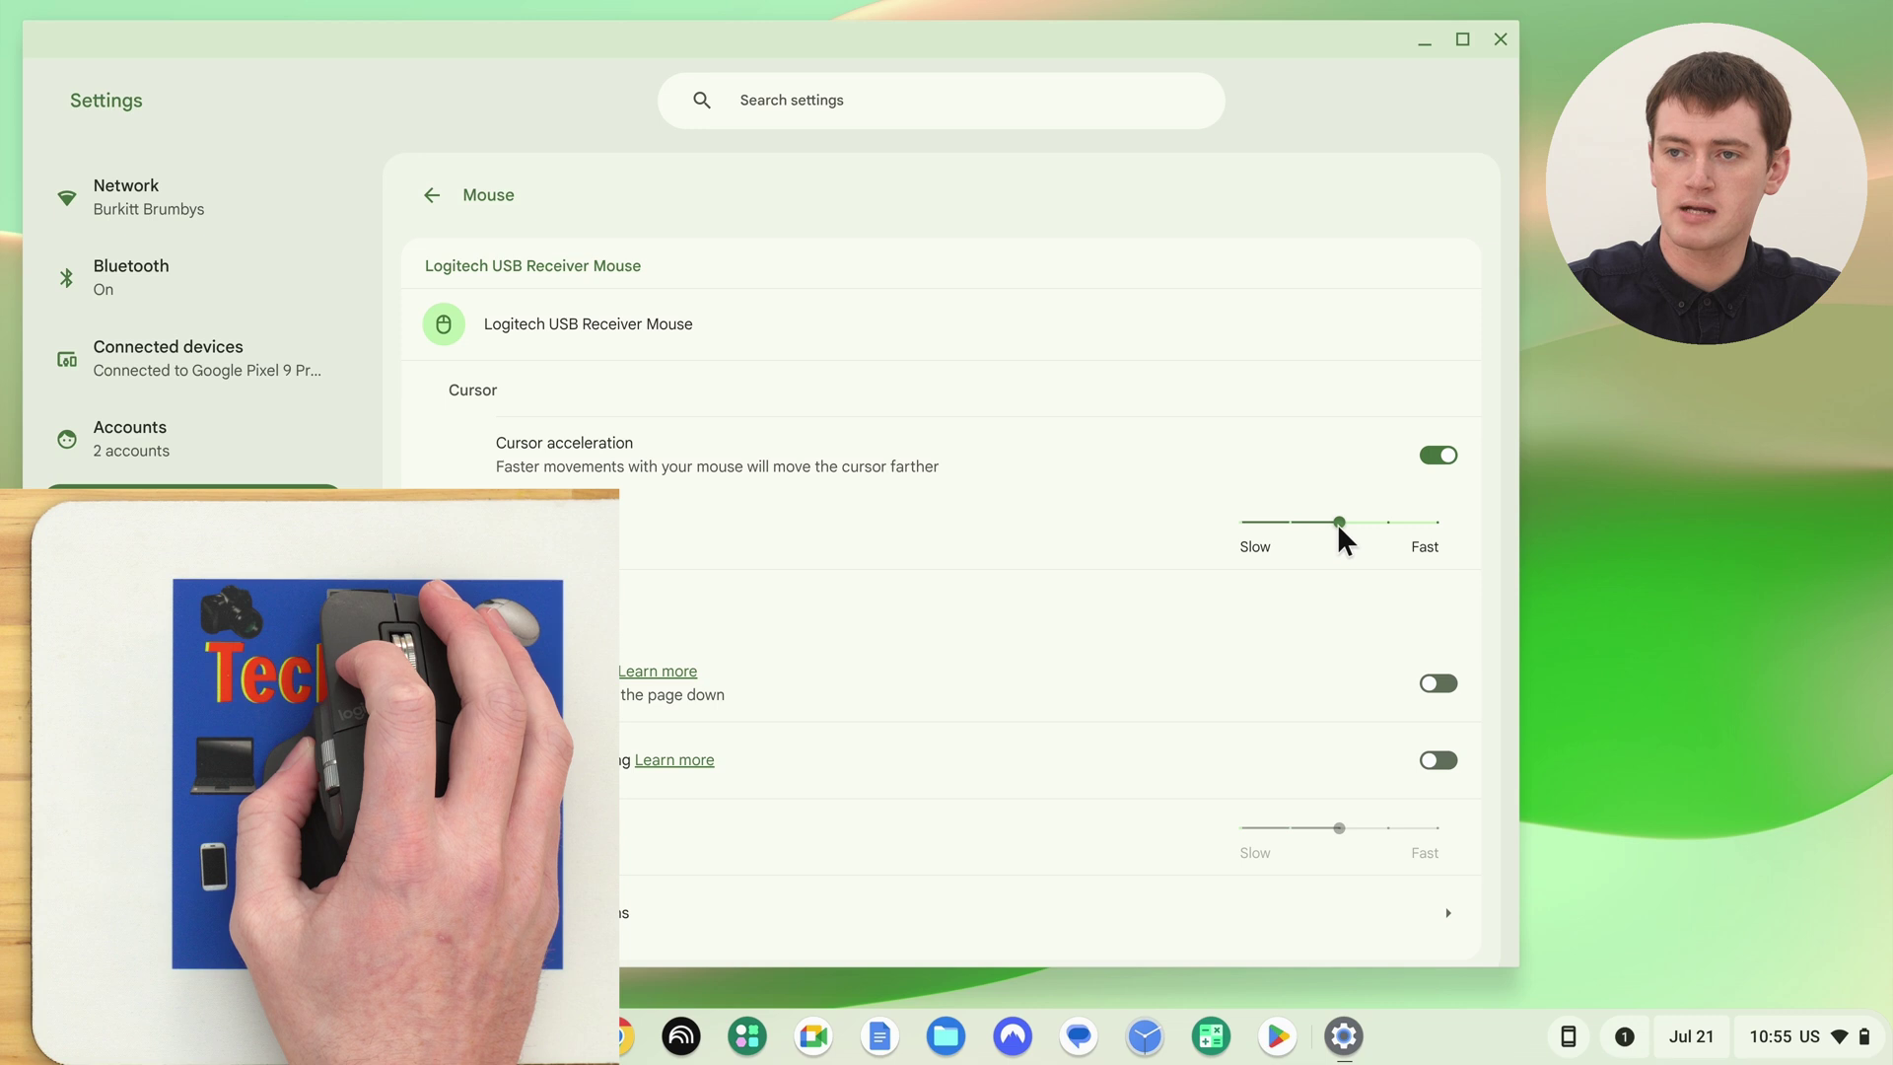
# Set mouse cursor speed to one step above Slow and turn off cursor acceleration
pyautogui.moveTo(1338, 523); pyautogui.dragTo(1452, 525)
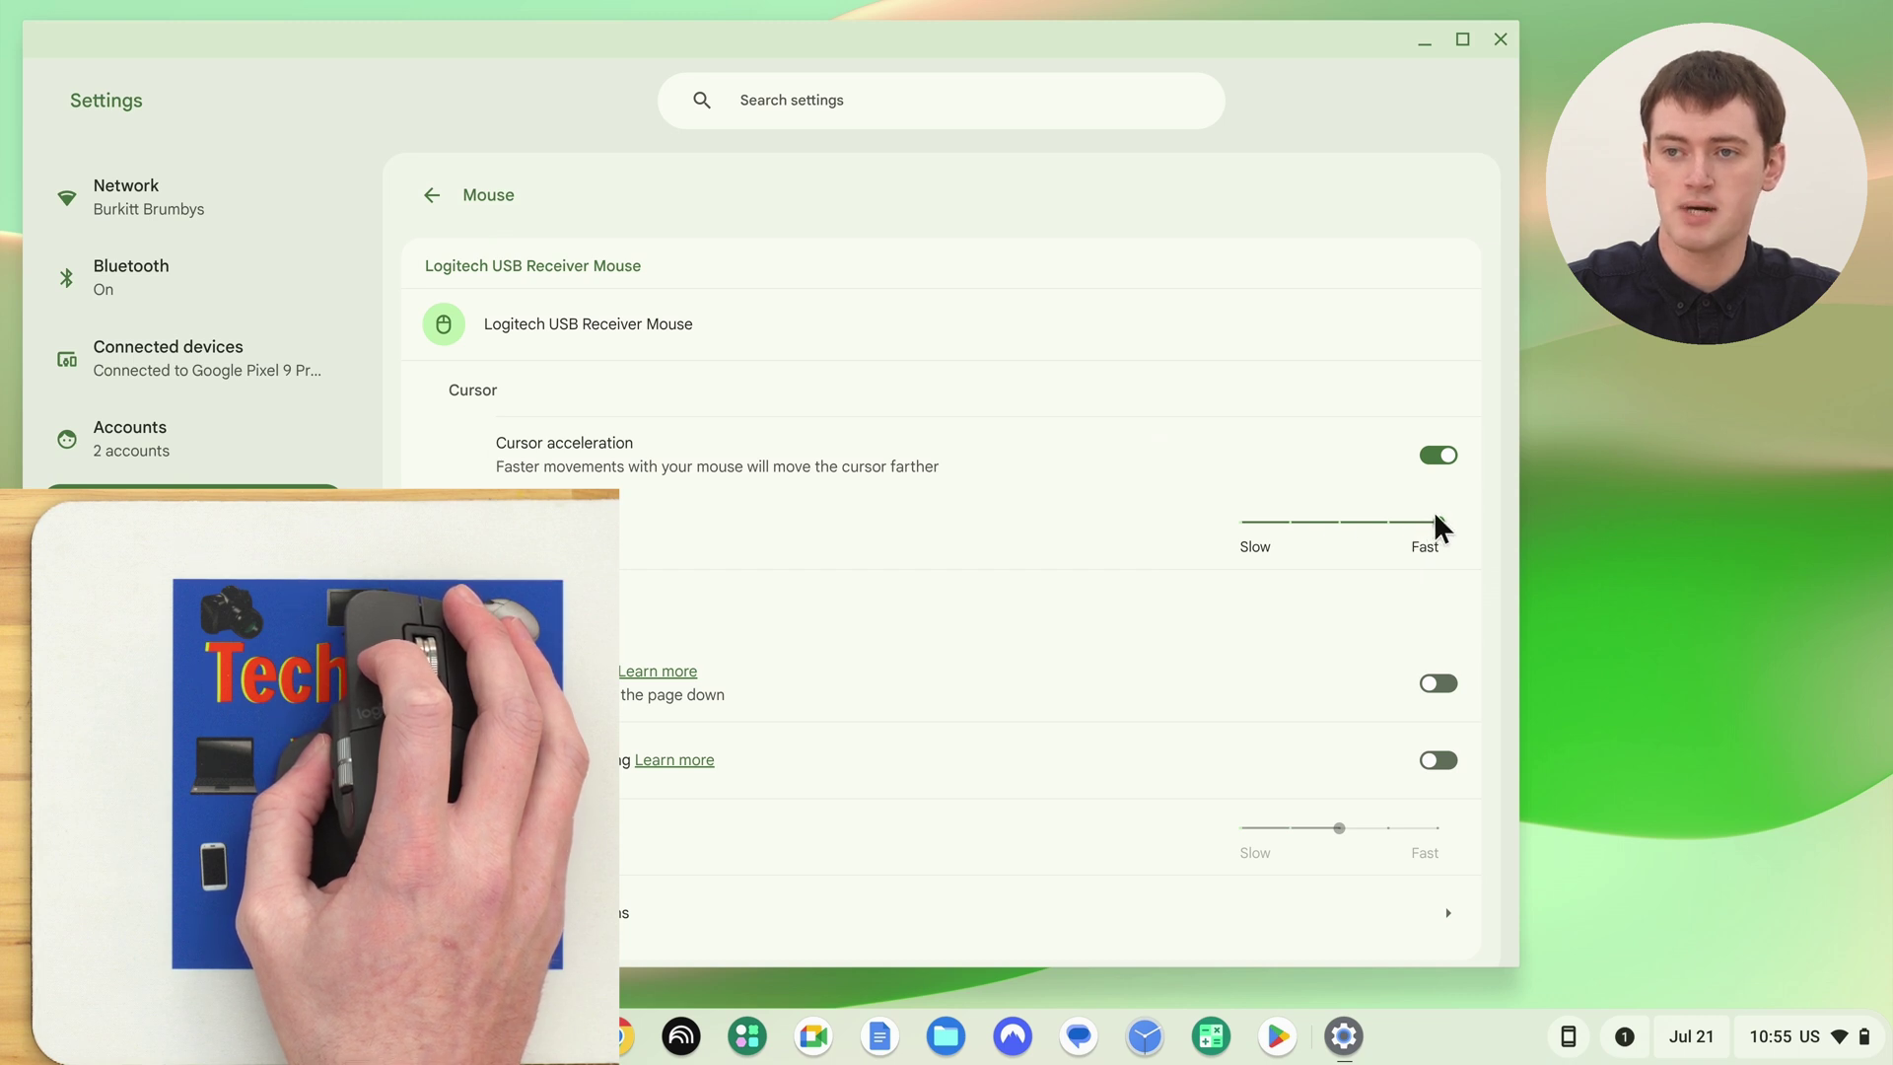
pyautogui.moveTo(1436, 523); pyautogui.dragTo(1269, 525)
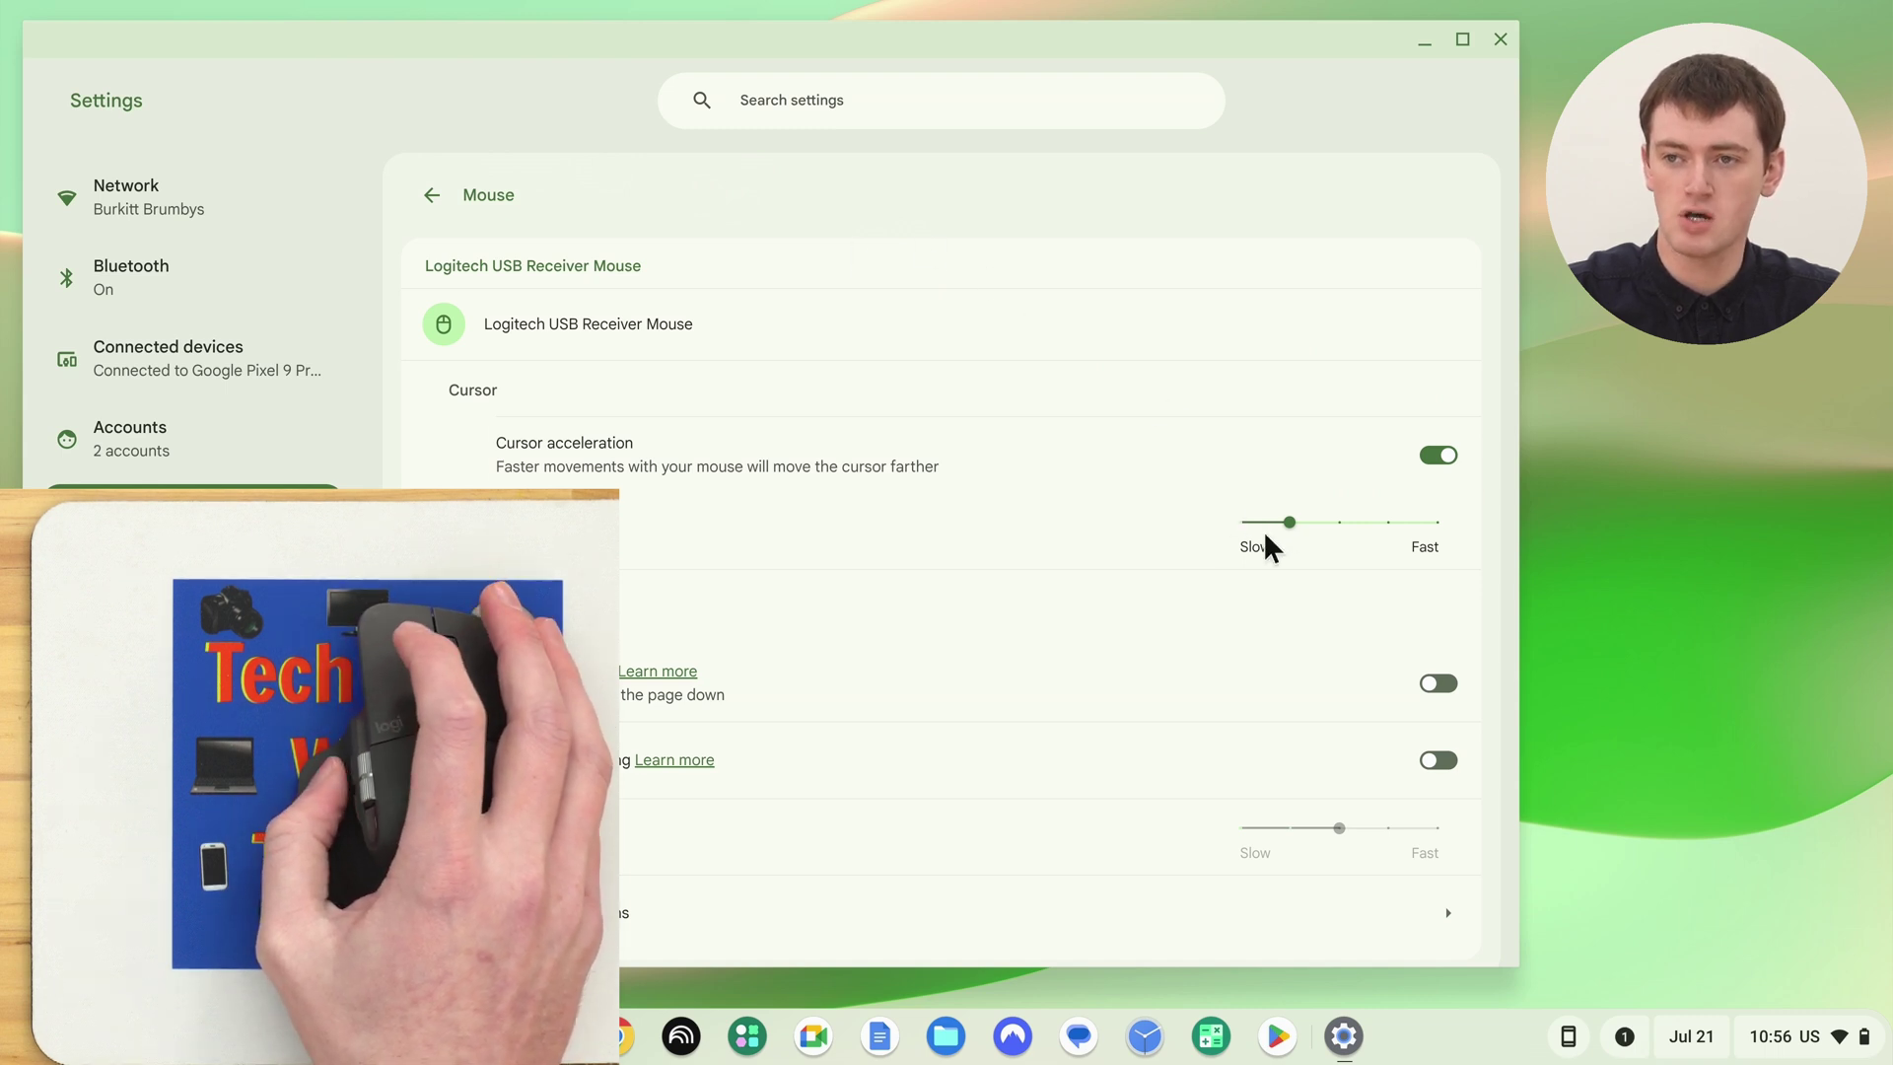
pyautogui.click(1435, 462)
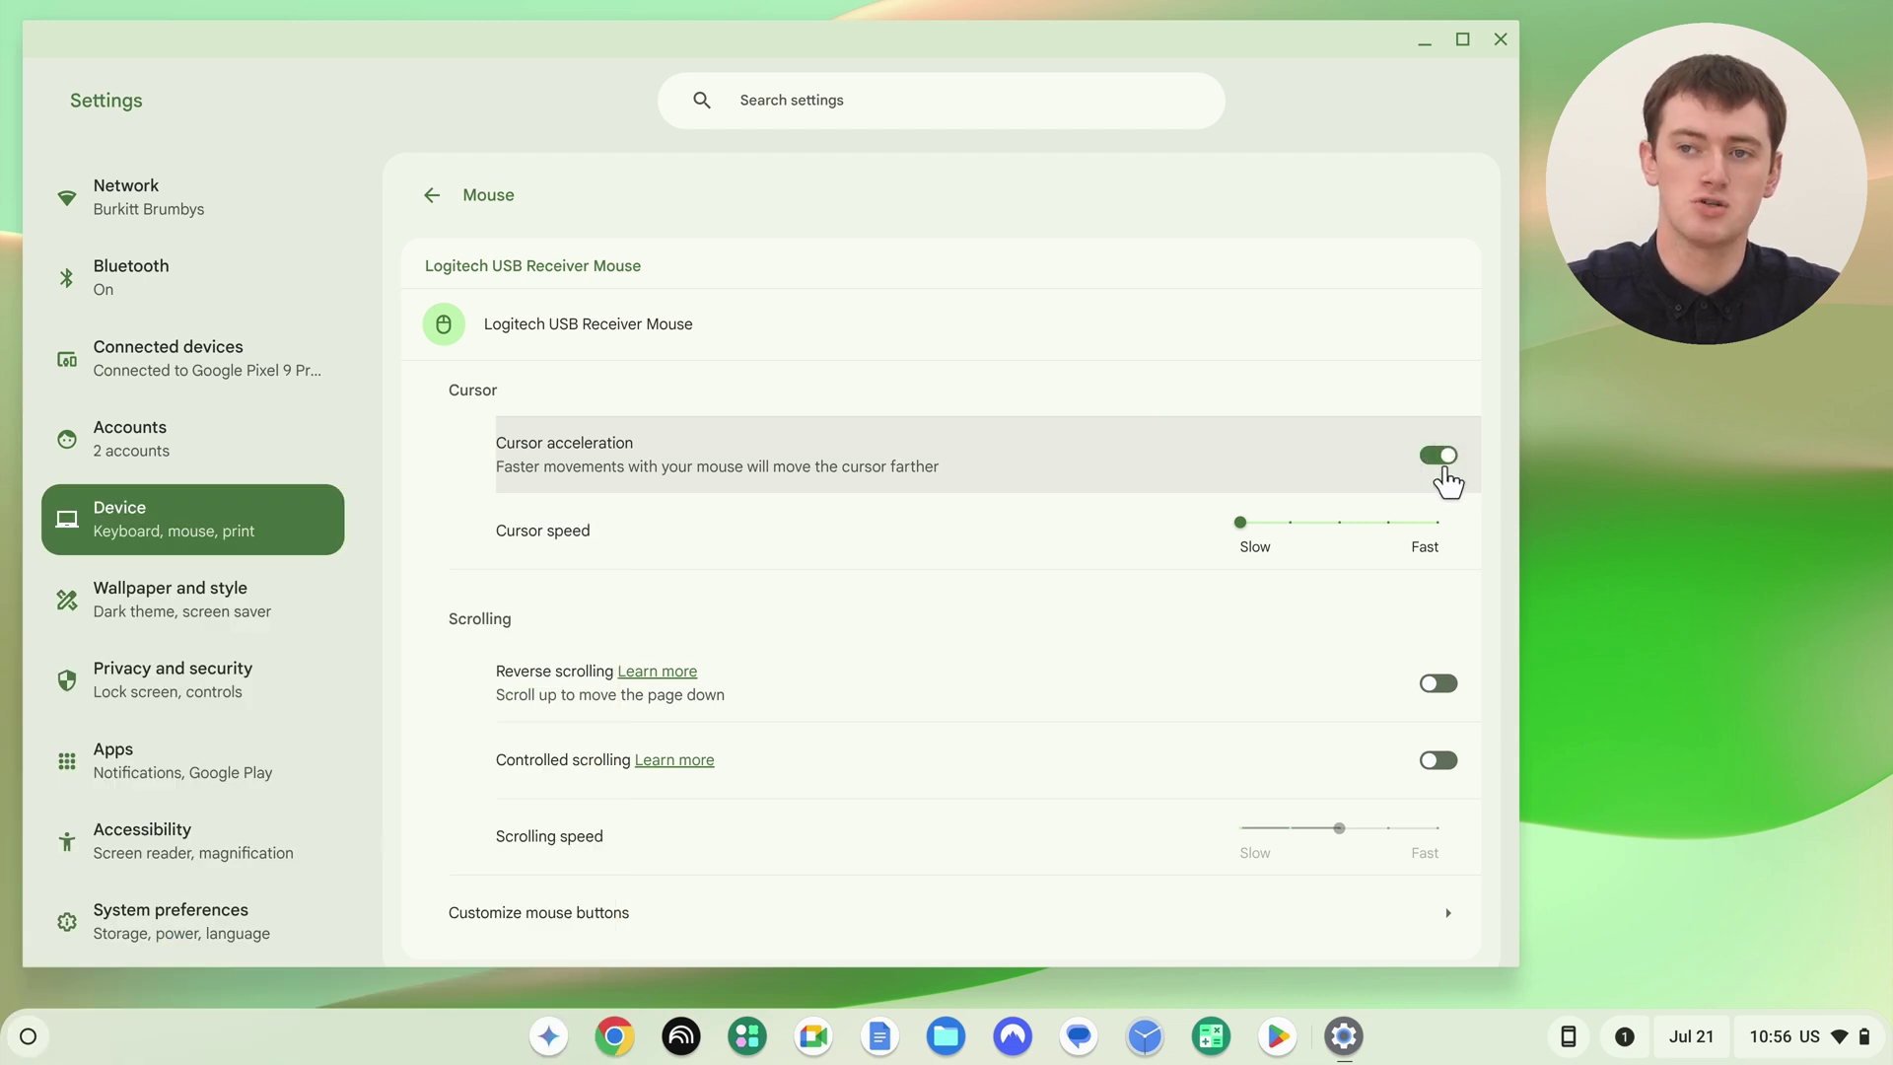
# Set mouse cursor speed to the fourth step, one below Fast
pyautogui.click(1388, 522)
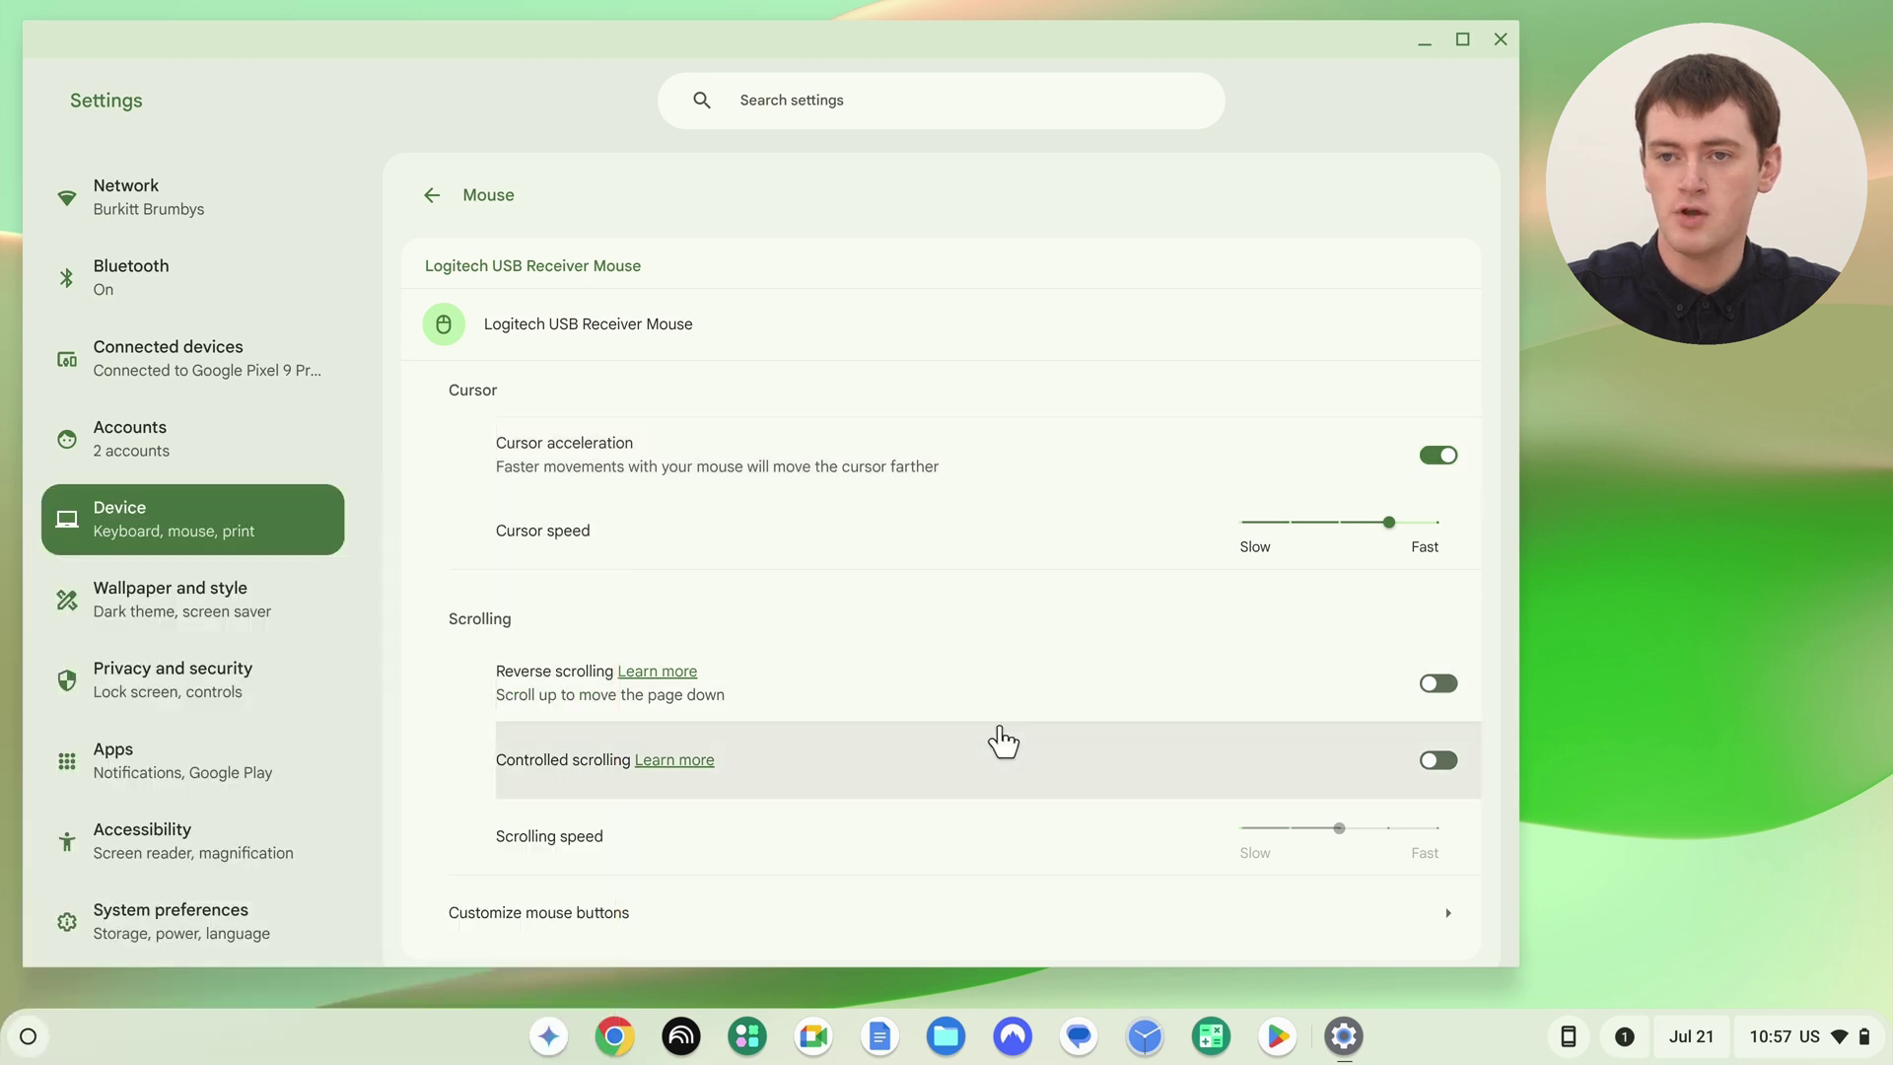
pyautogui.scroll(-1, 1001, 729)
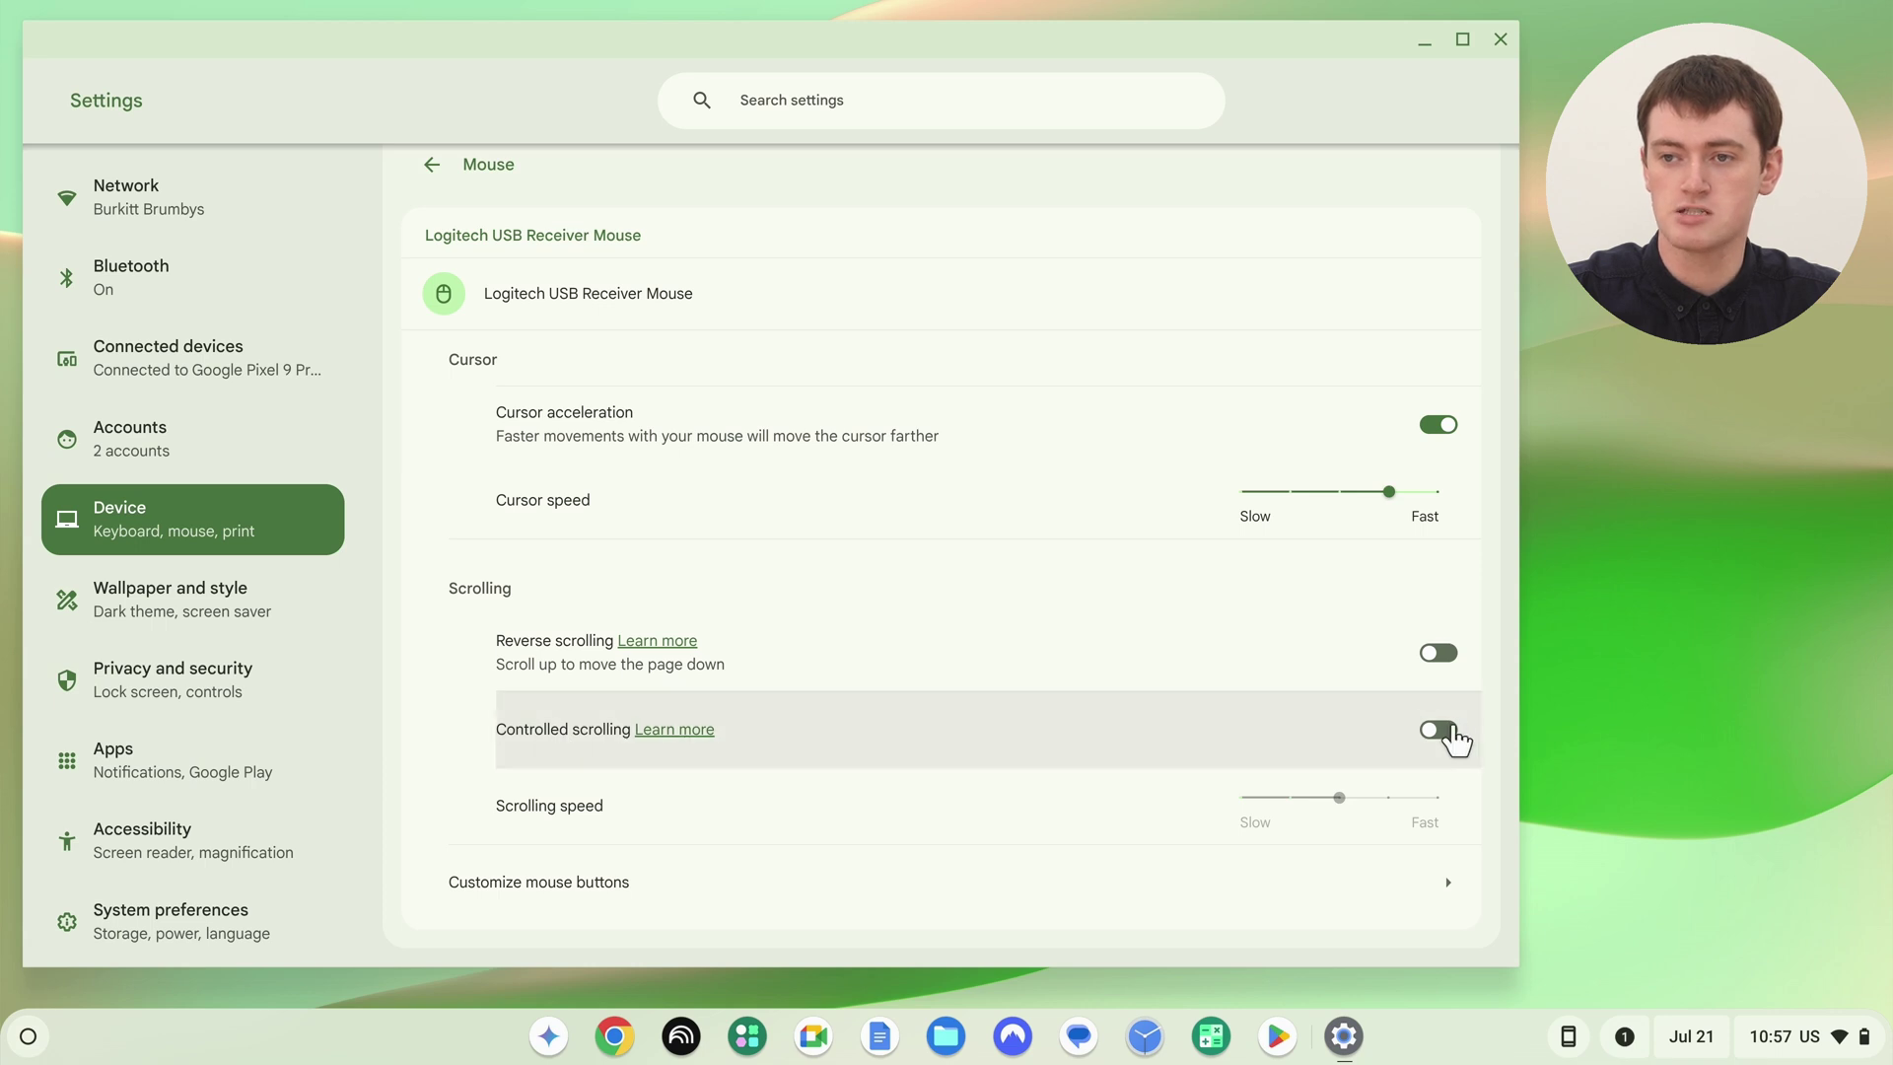
# Turn on controlled scrolling and set mouse scrolling speed to Slow
pyautogui.click(1453, 735)
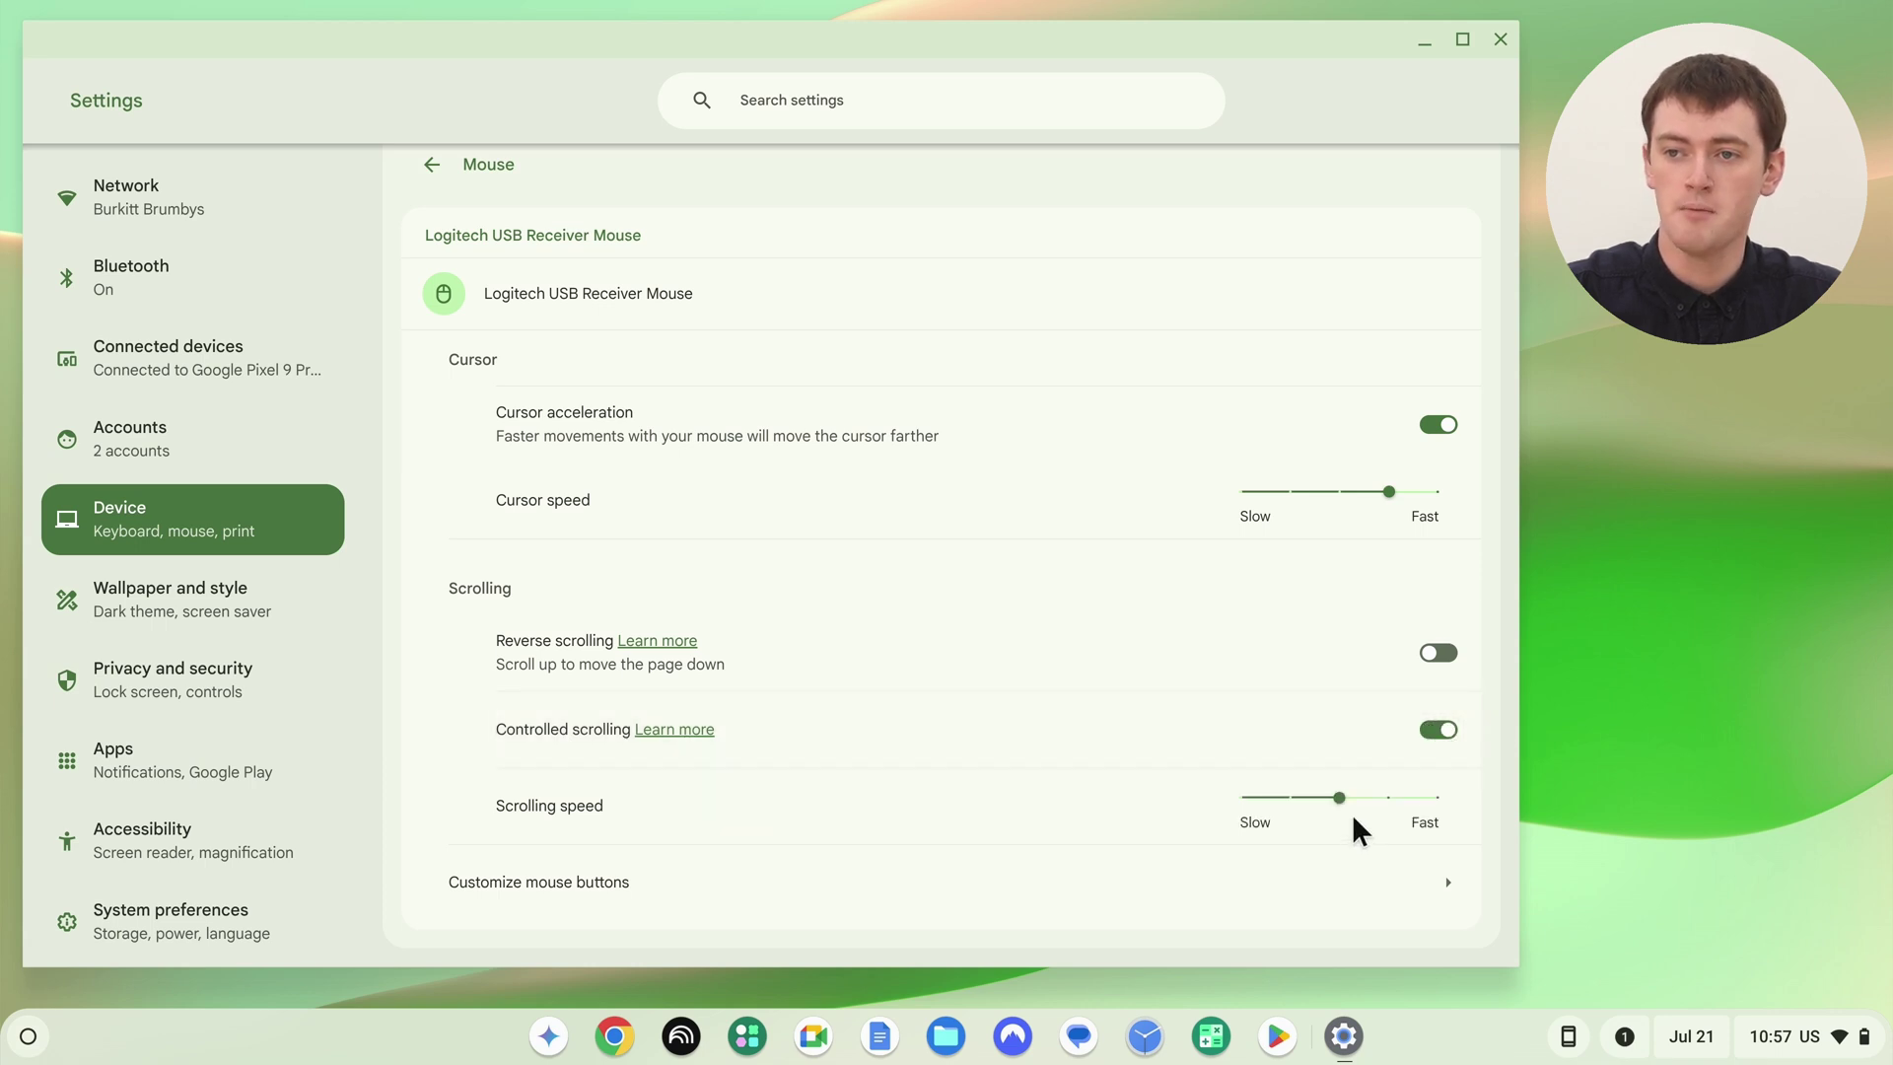
pyautogui.moveTo(1342, 796); pyautogui.dragTo(1122, 833)
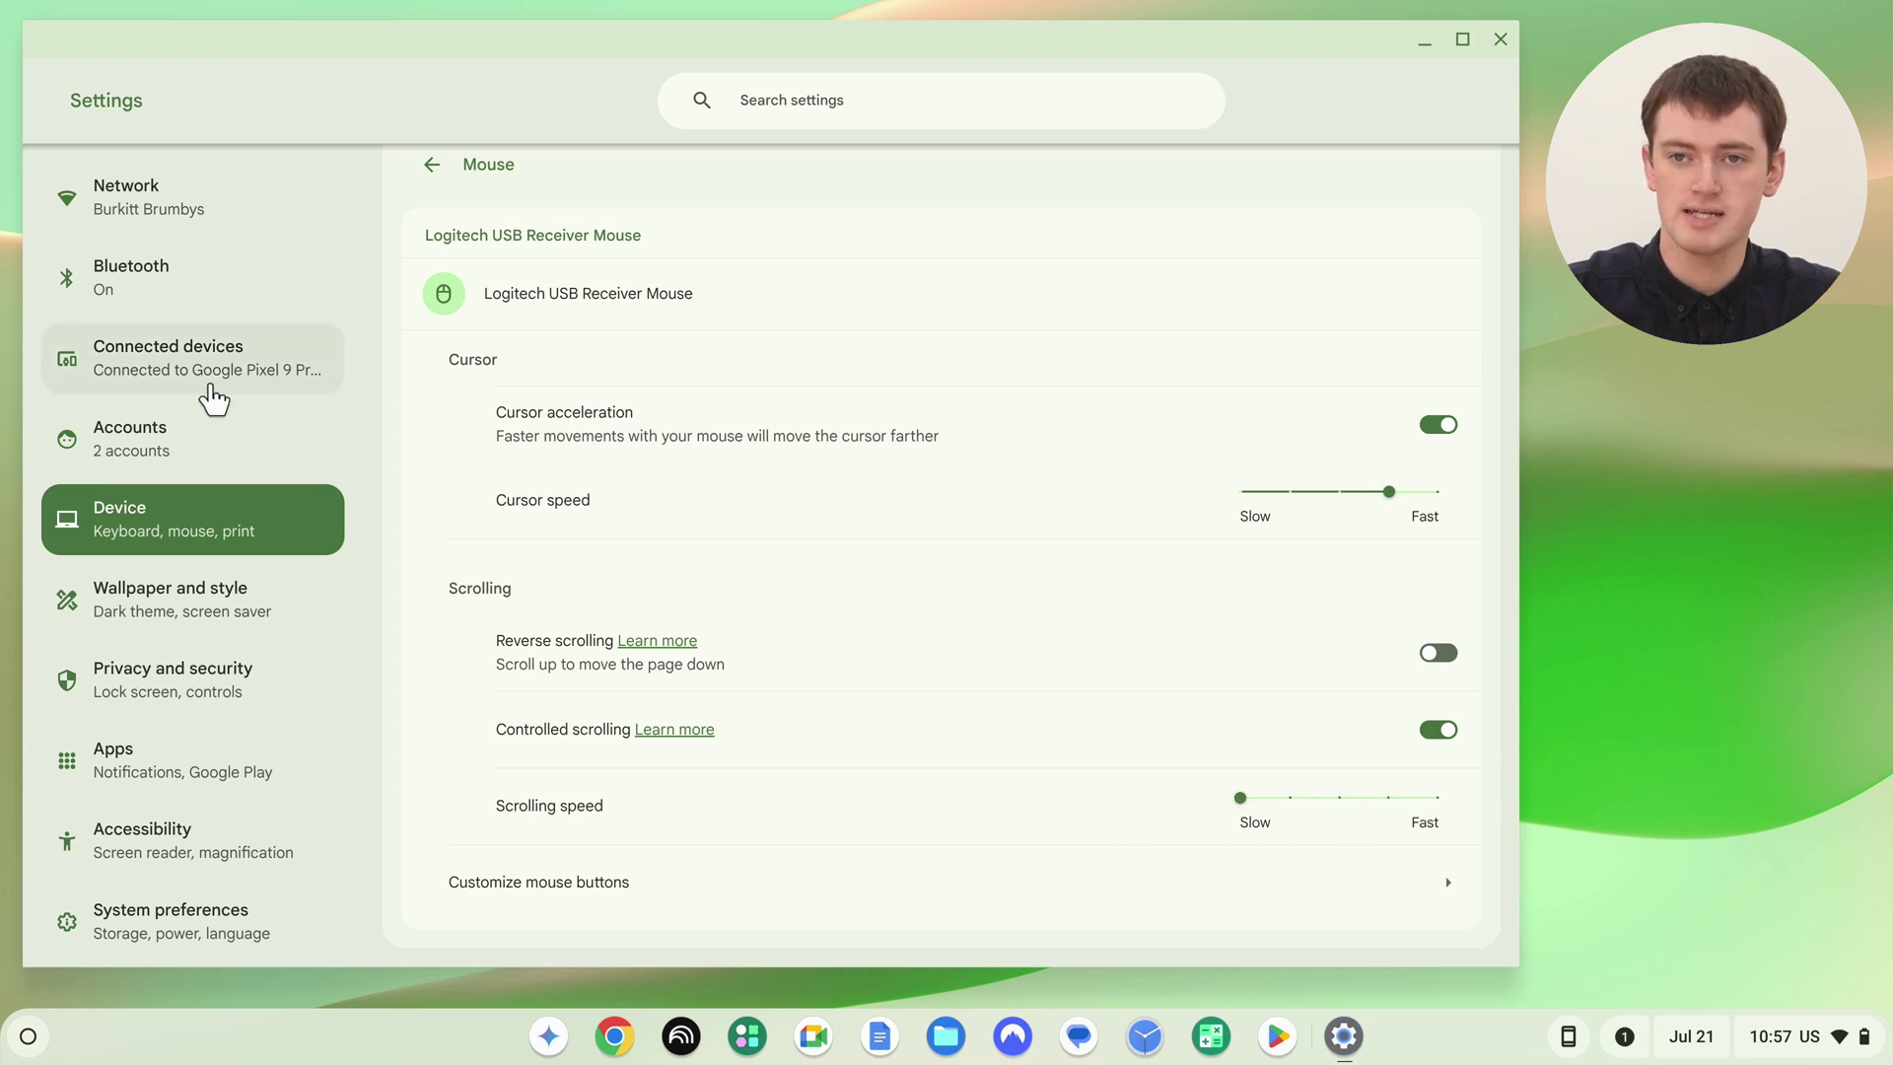
pyautogui.scroll(1, 529, 314)
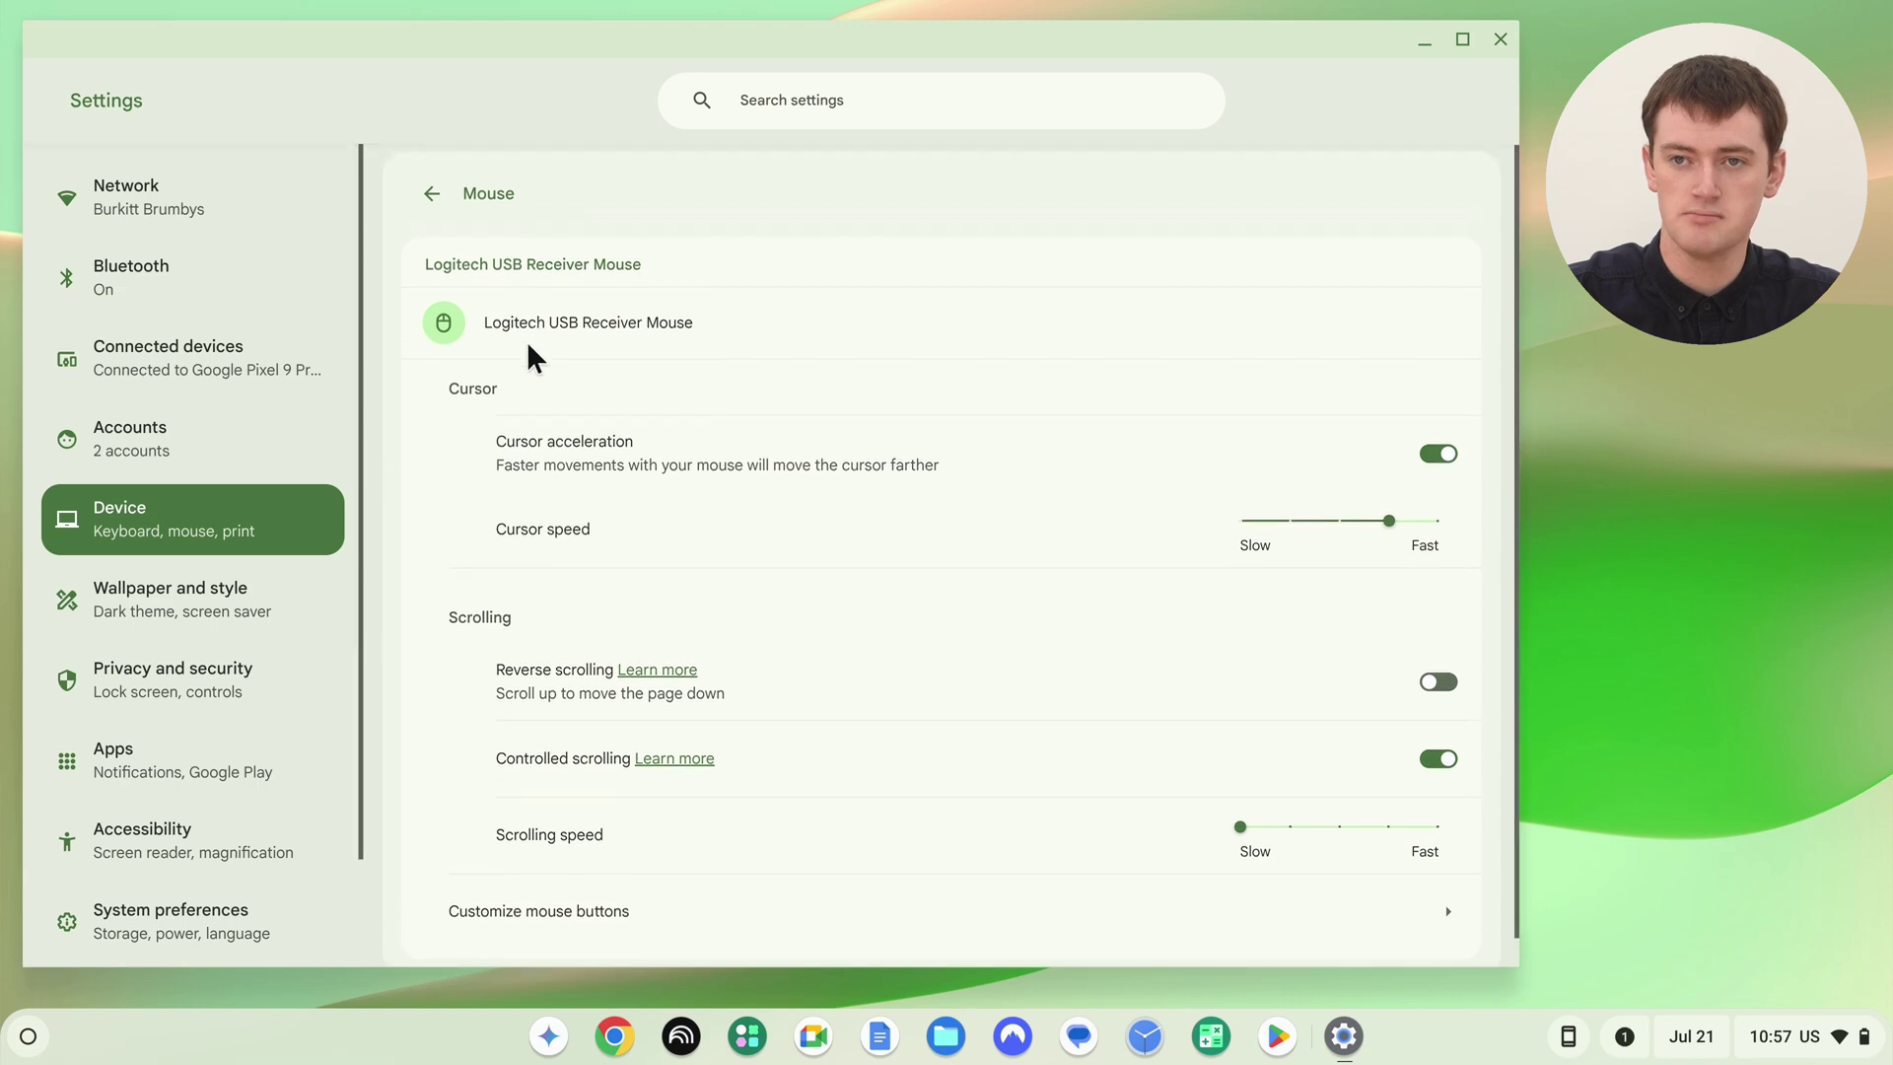
# Test the Slow scrolling speed by scrolling down the Chrome articles page
pyautogui.click(1536, 159)
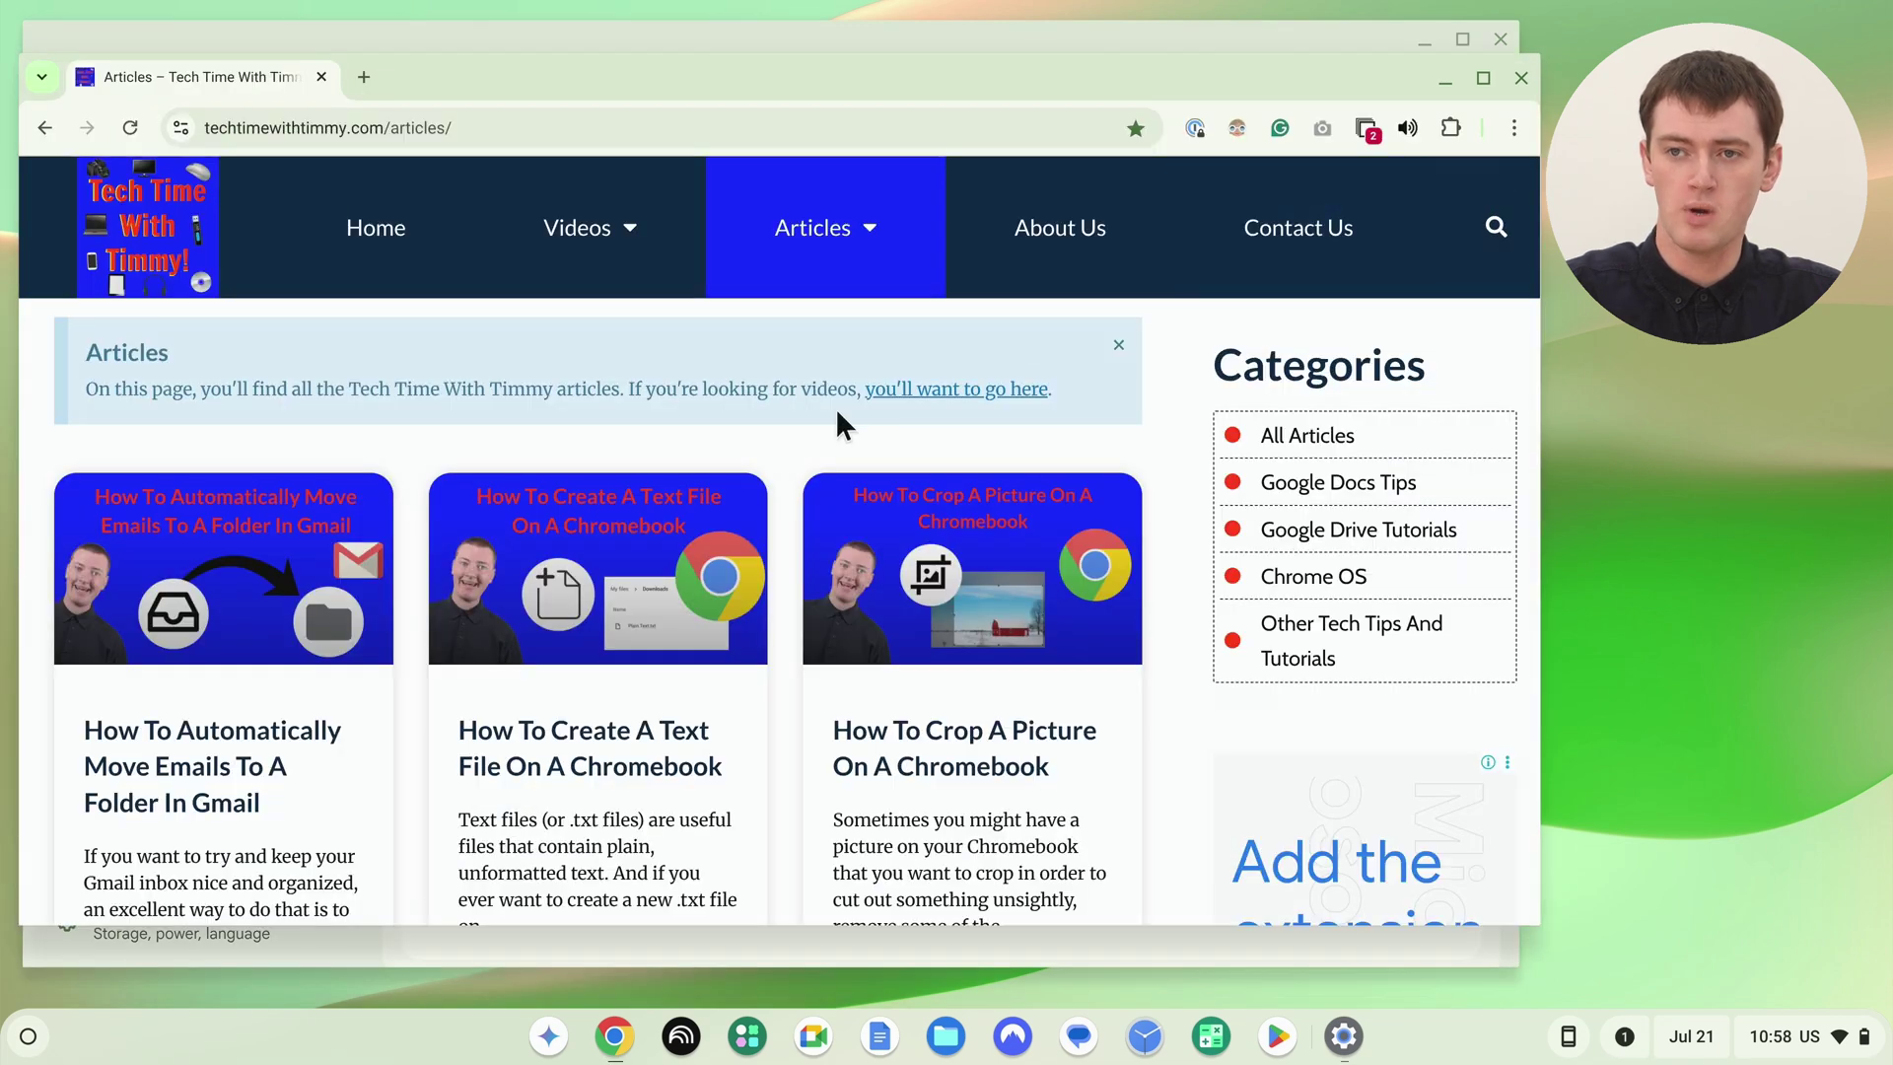
pyautogui.scroll(-5, 838, 414)
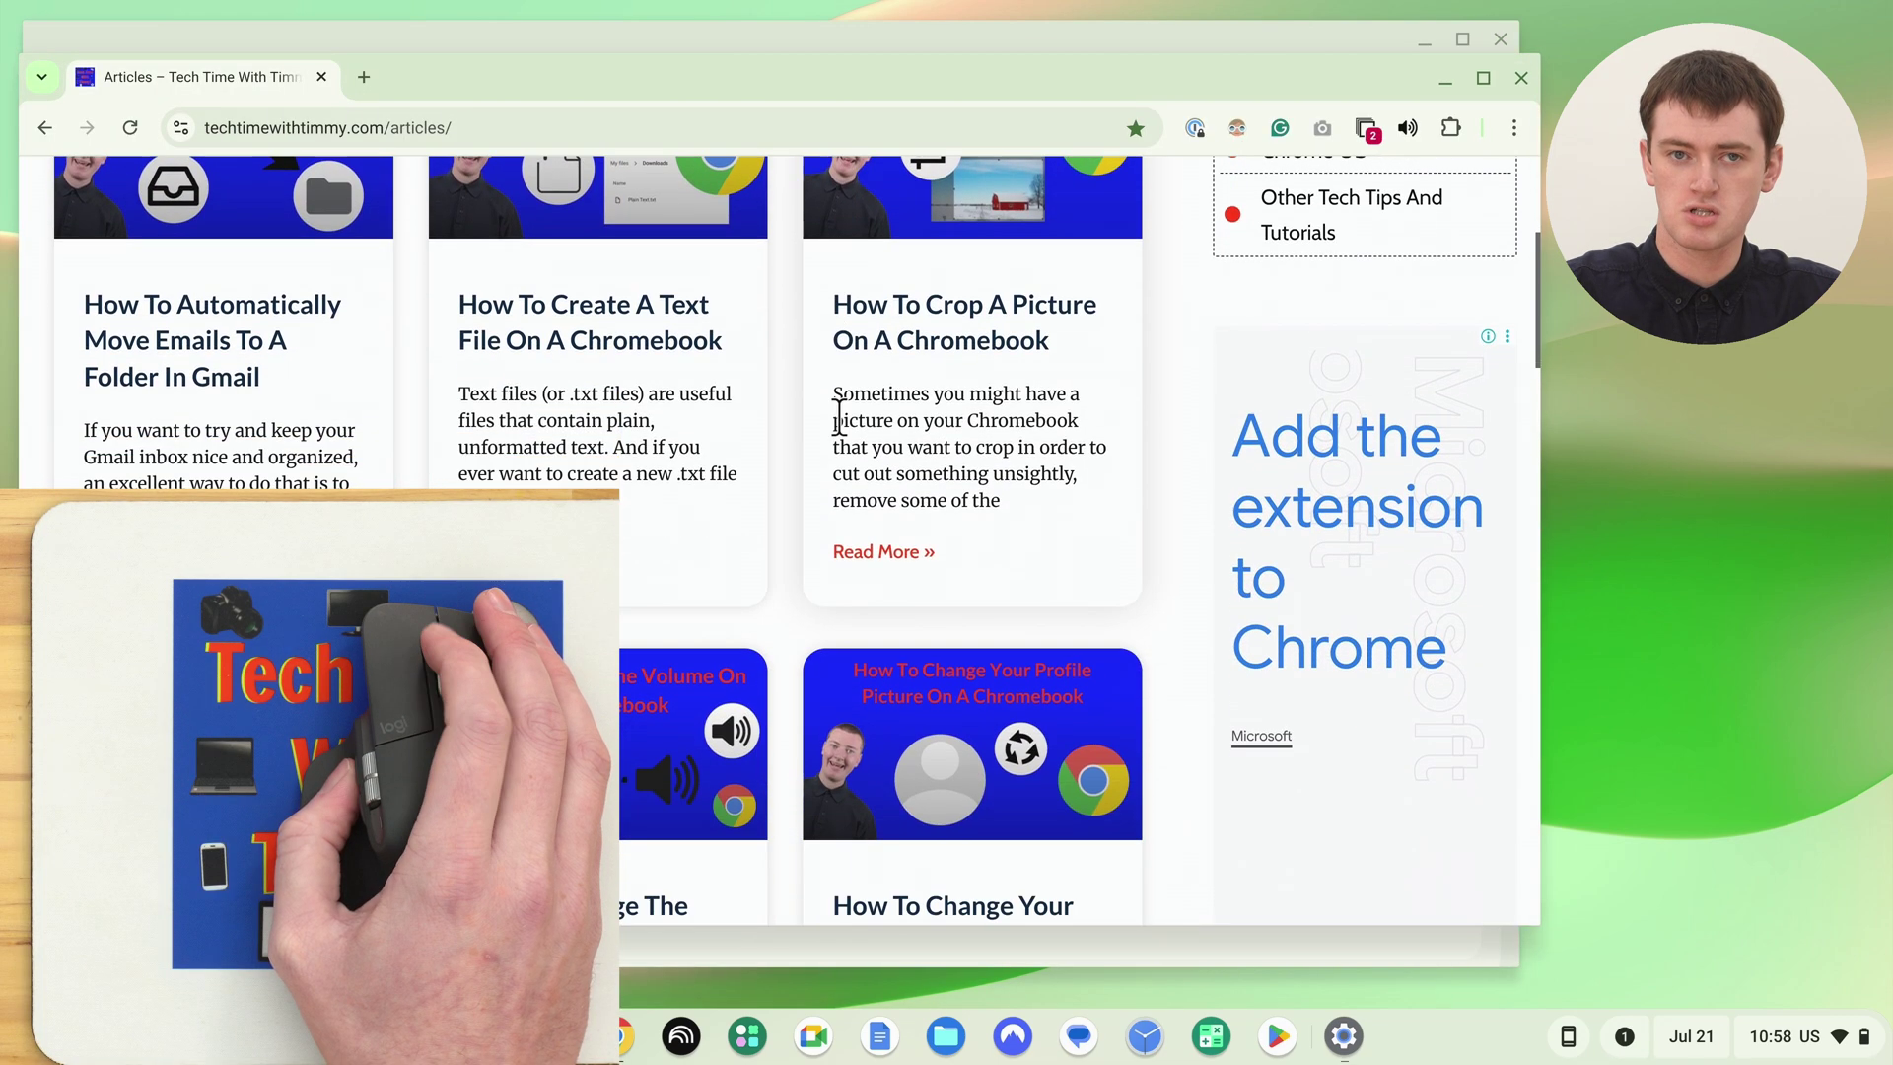
pyautogui.scroll(-6, 837, 416)
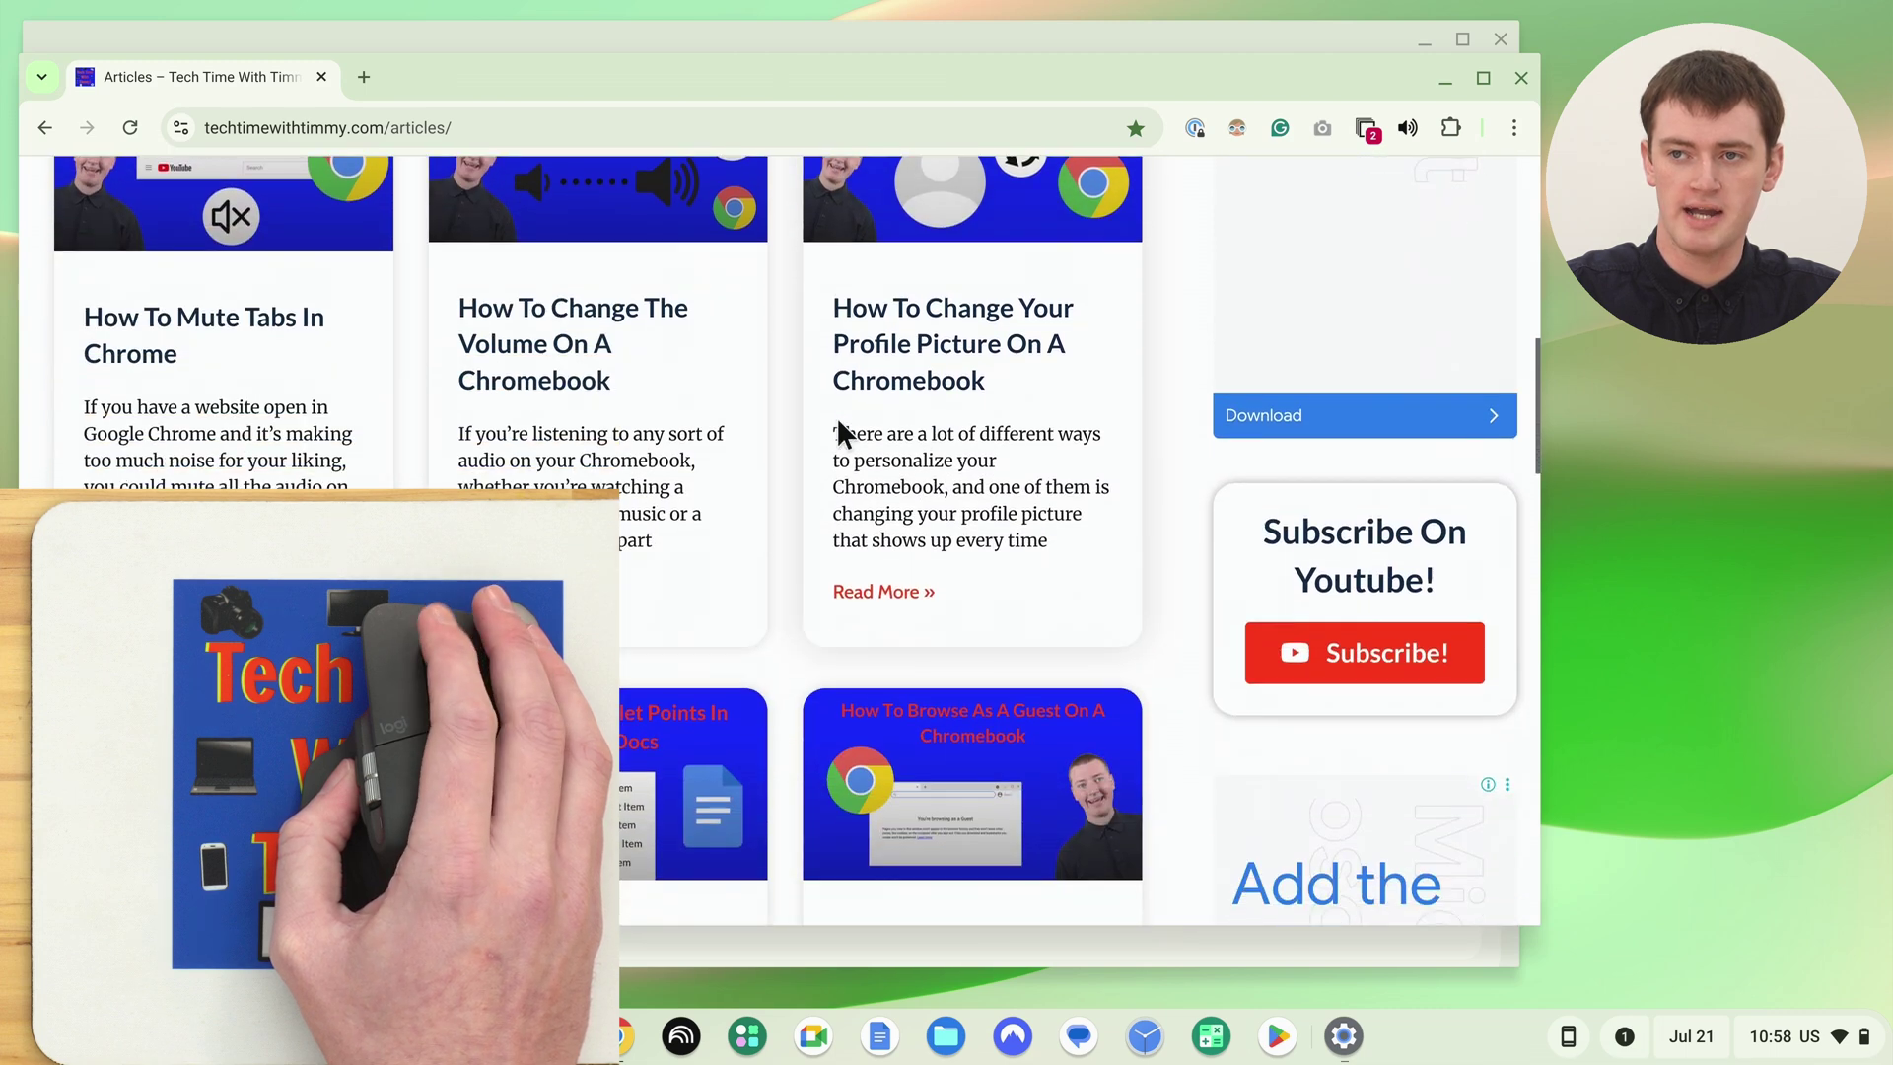
pyautogui.scroll(-3, 837, 417)
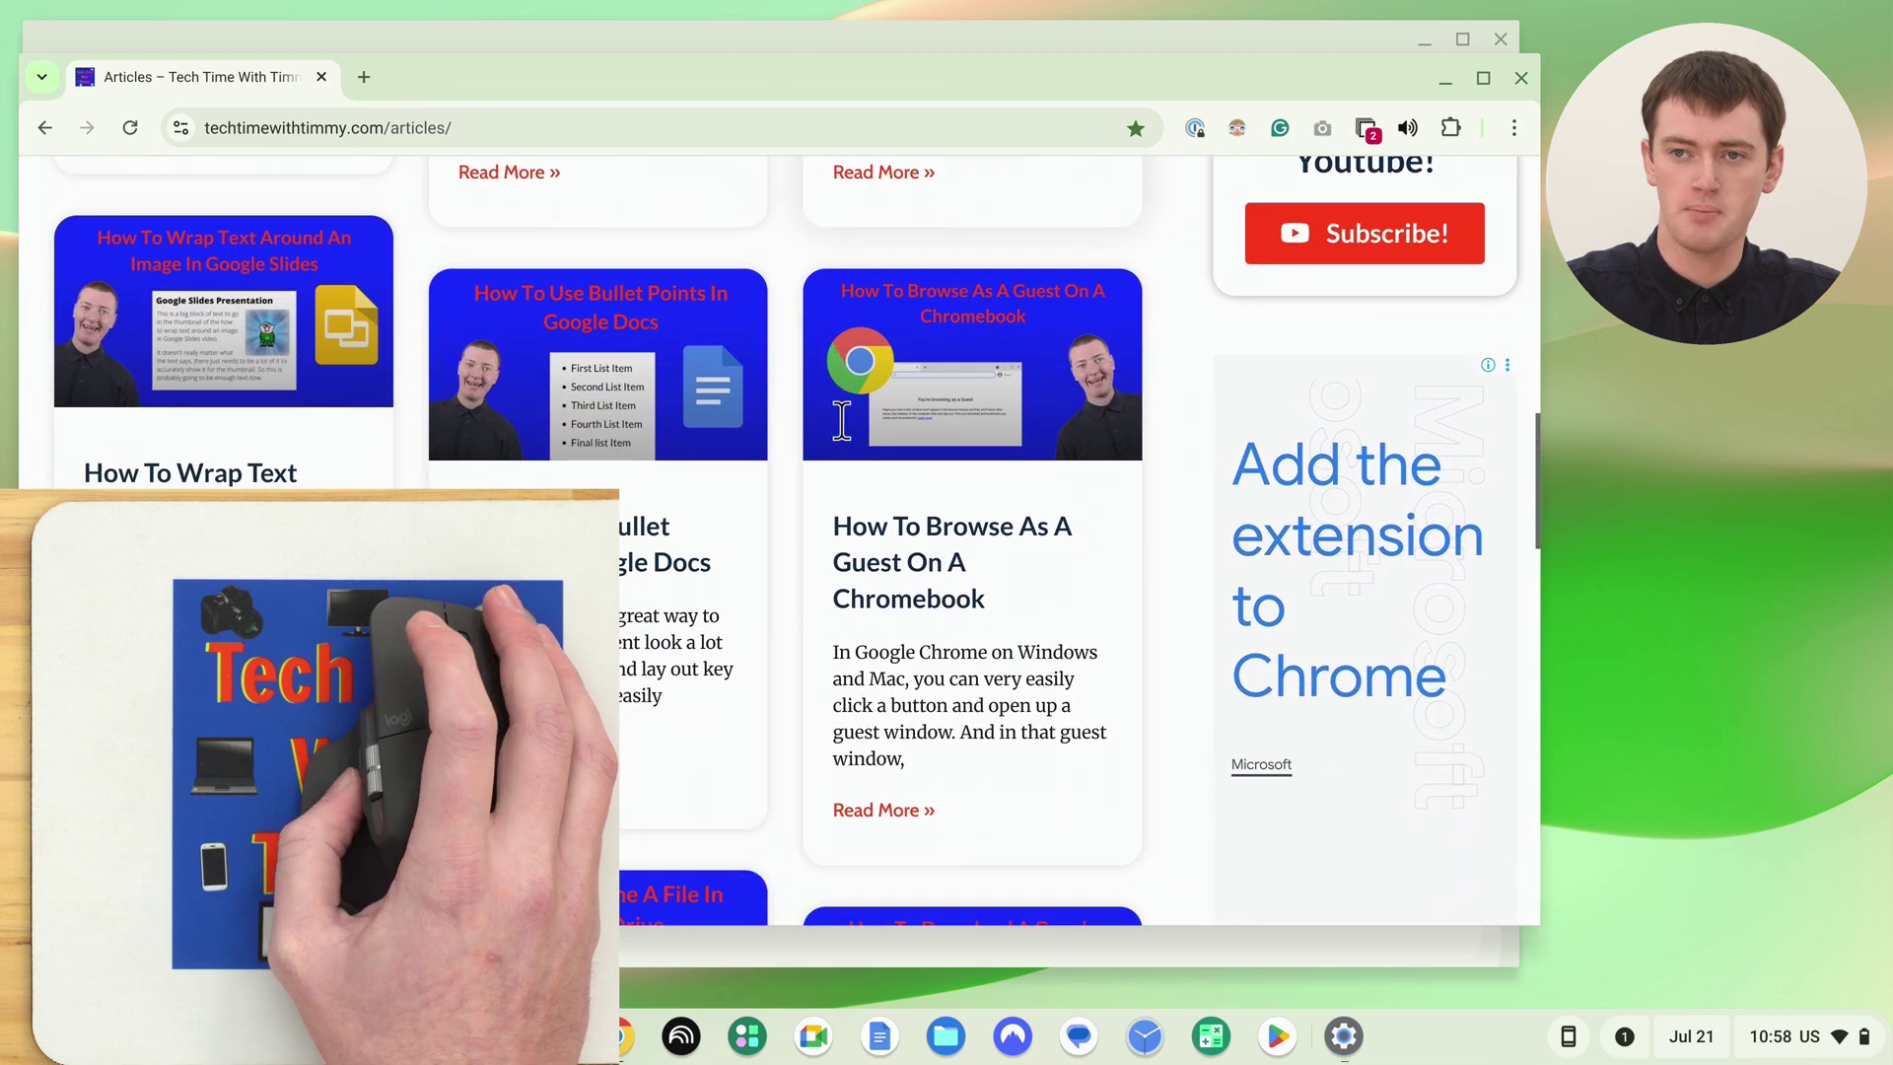
# Raise mouse scrolling speed to Fast in Settings, then return to the articles page
pyautogui.click(996, 47)
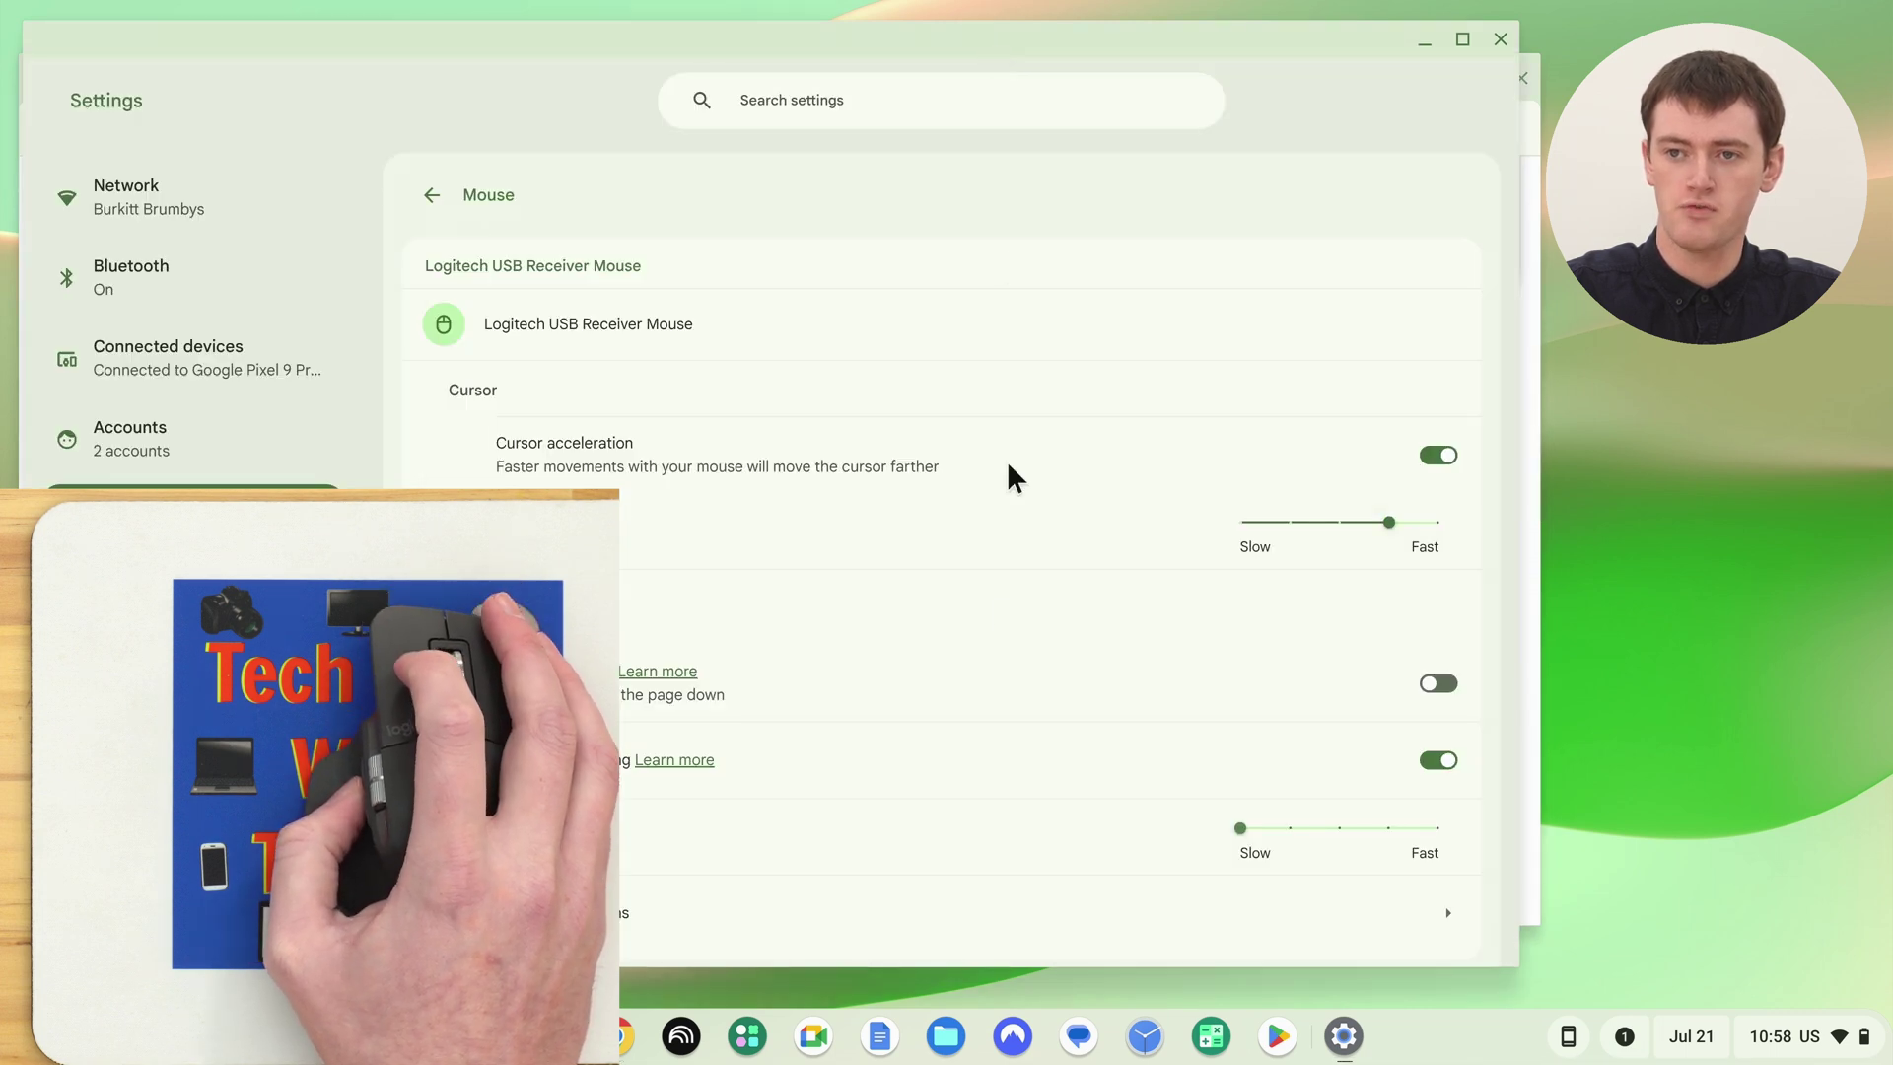
pyautogui.moveTo(1316, 830); pyautogui.dragTo(1475, 828)
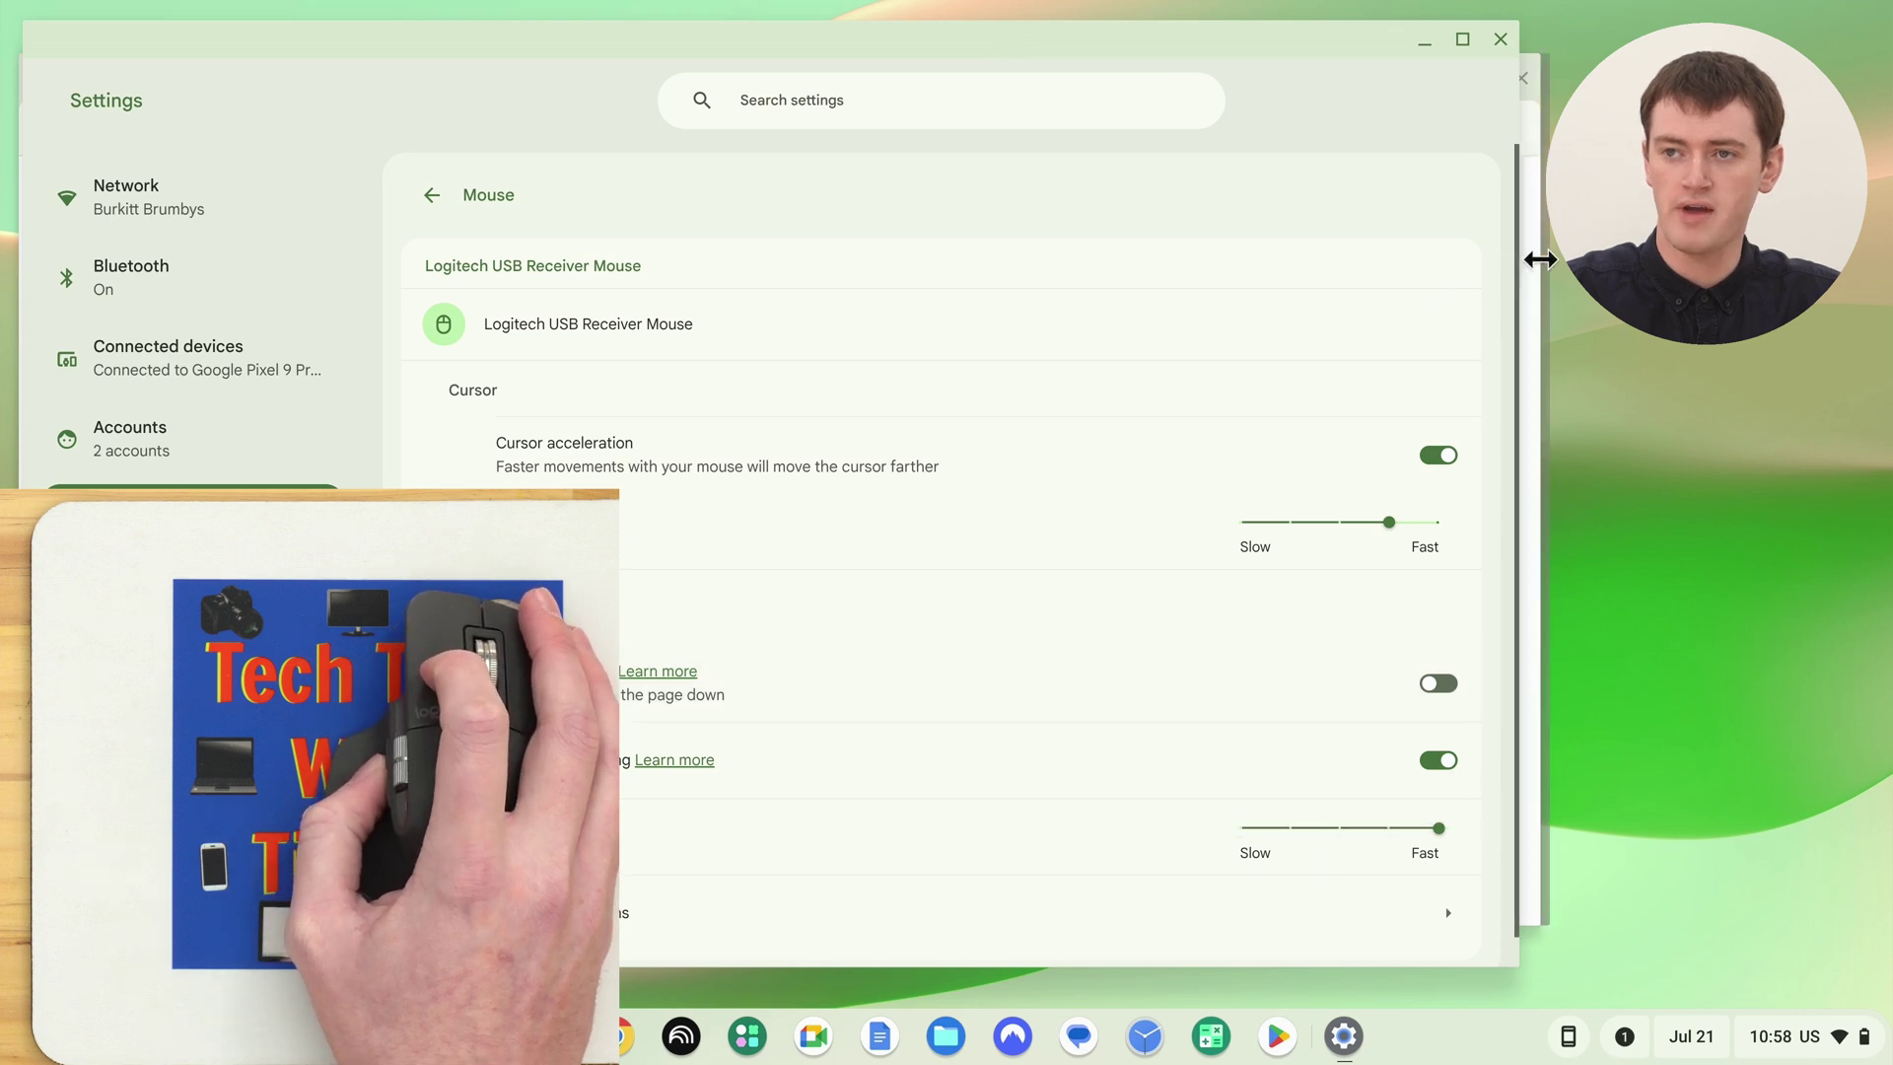
pyautogui.click(1529, 254)
# Test the Fast scrolling speed on the articles page, then minimize Chrome
pyautogui.scroll(10, 868, 543)
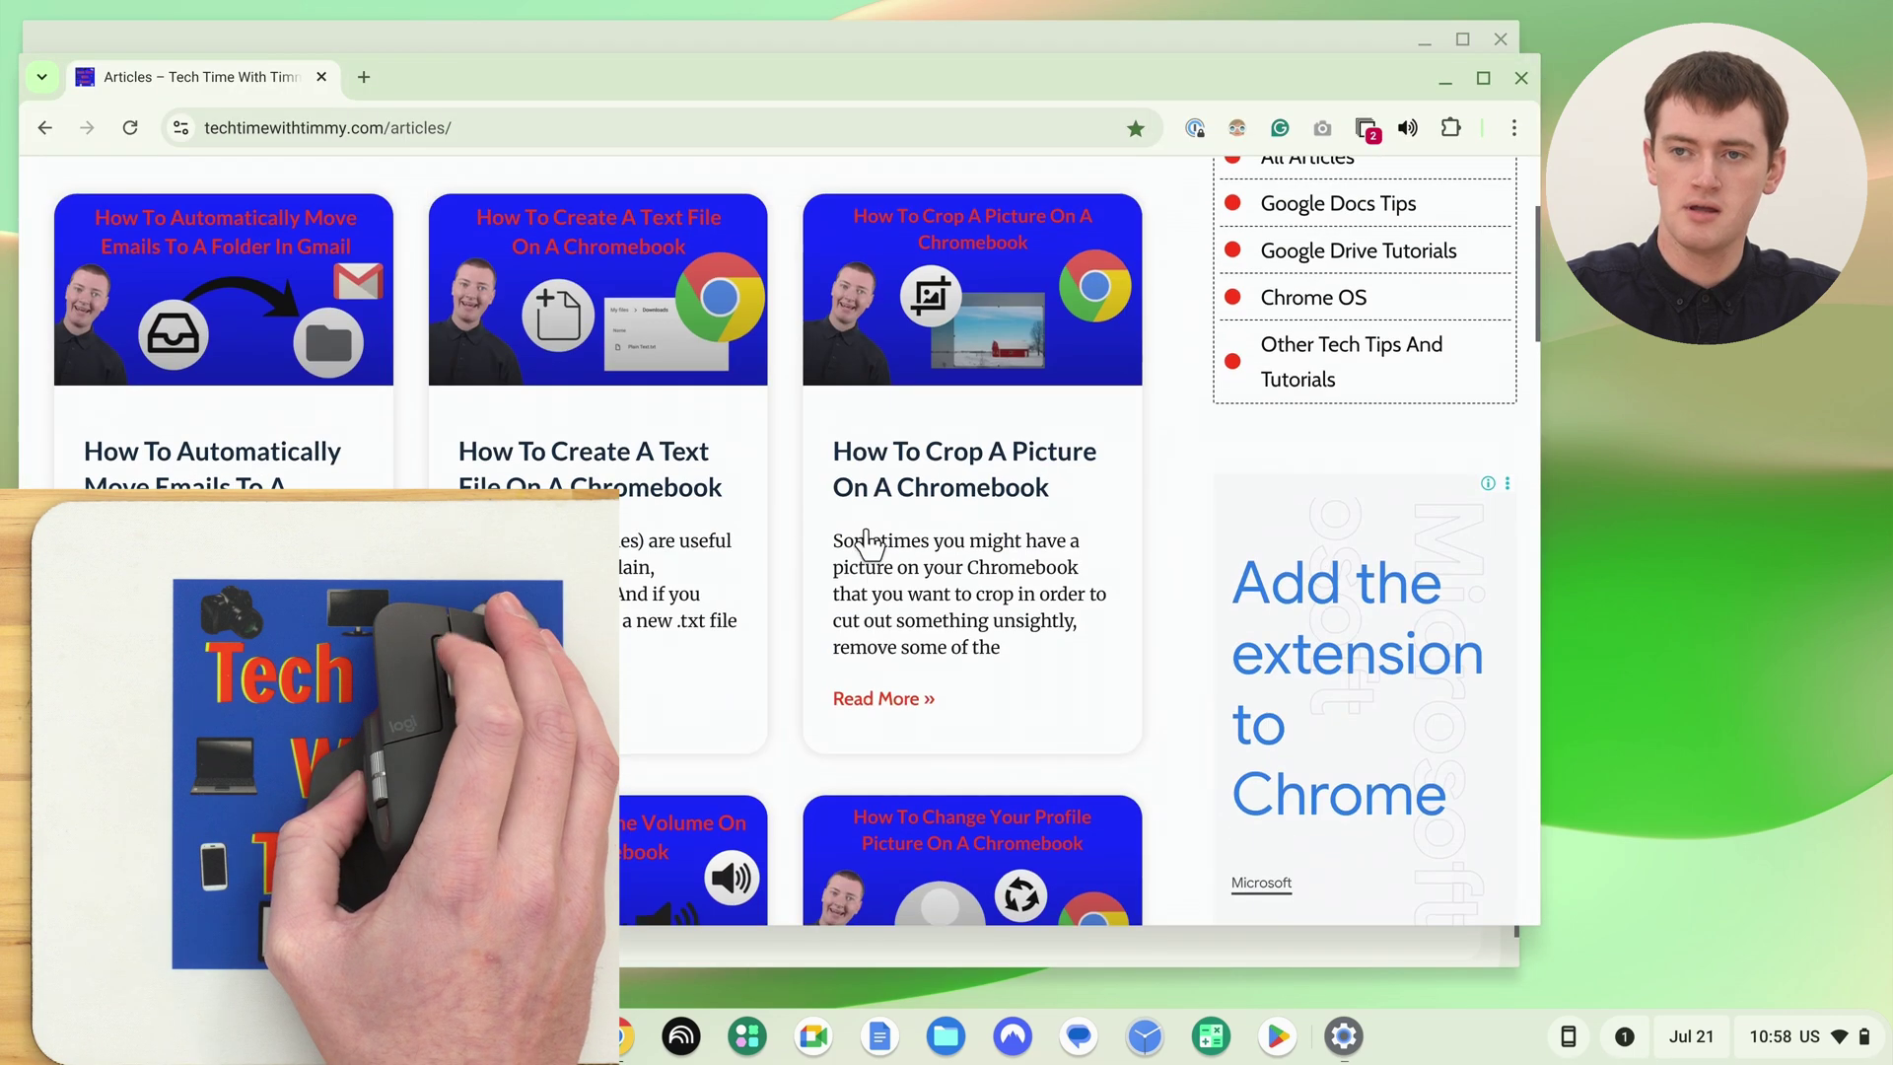
pyautogui.scroll(-10, 867, 542)
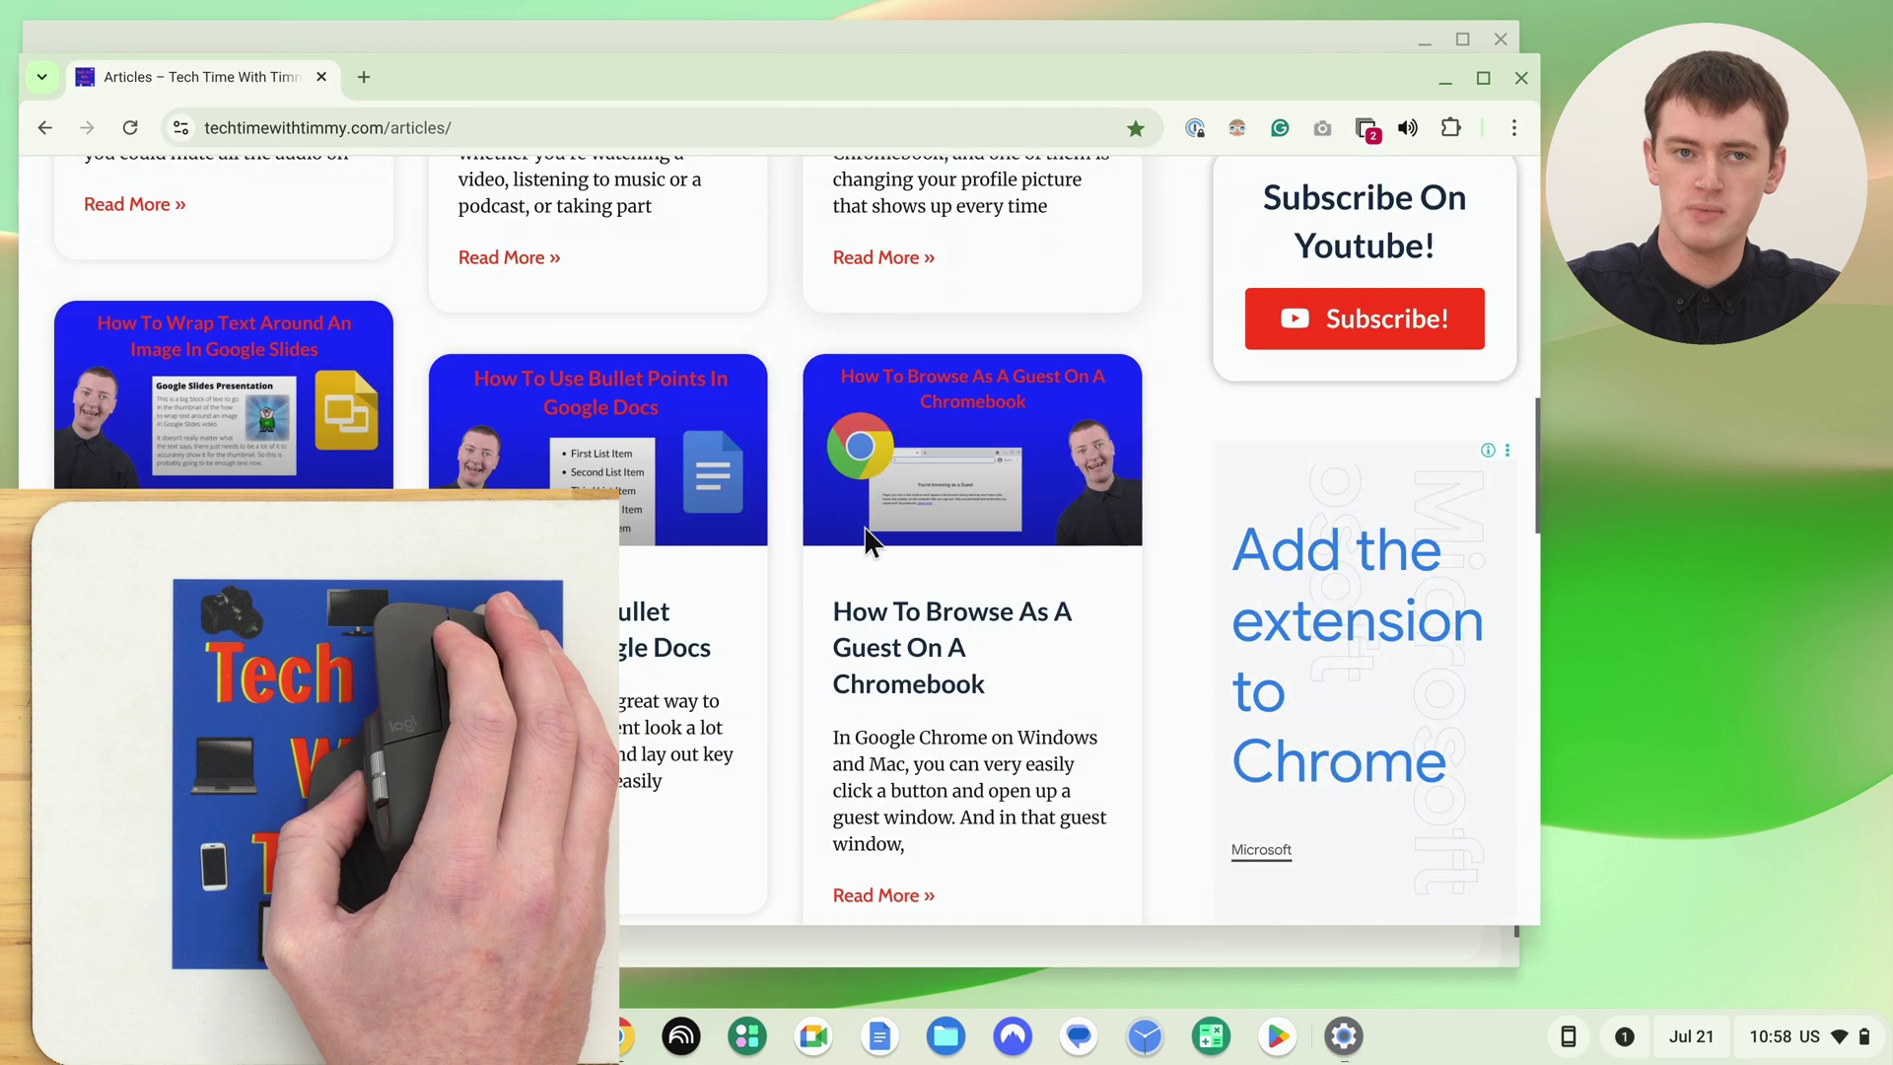
pyautogui.scroll(-10, 867, 542)
pyautogui.scroll(12, 866, 532)
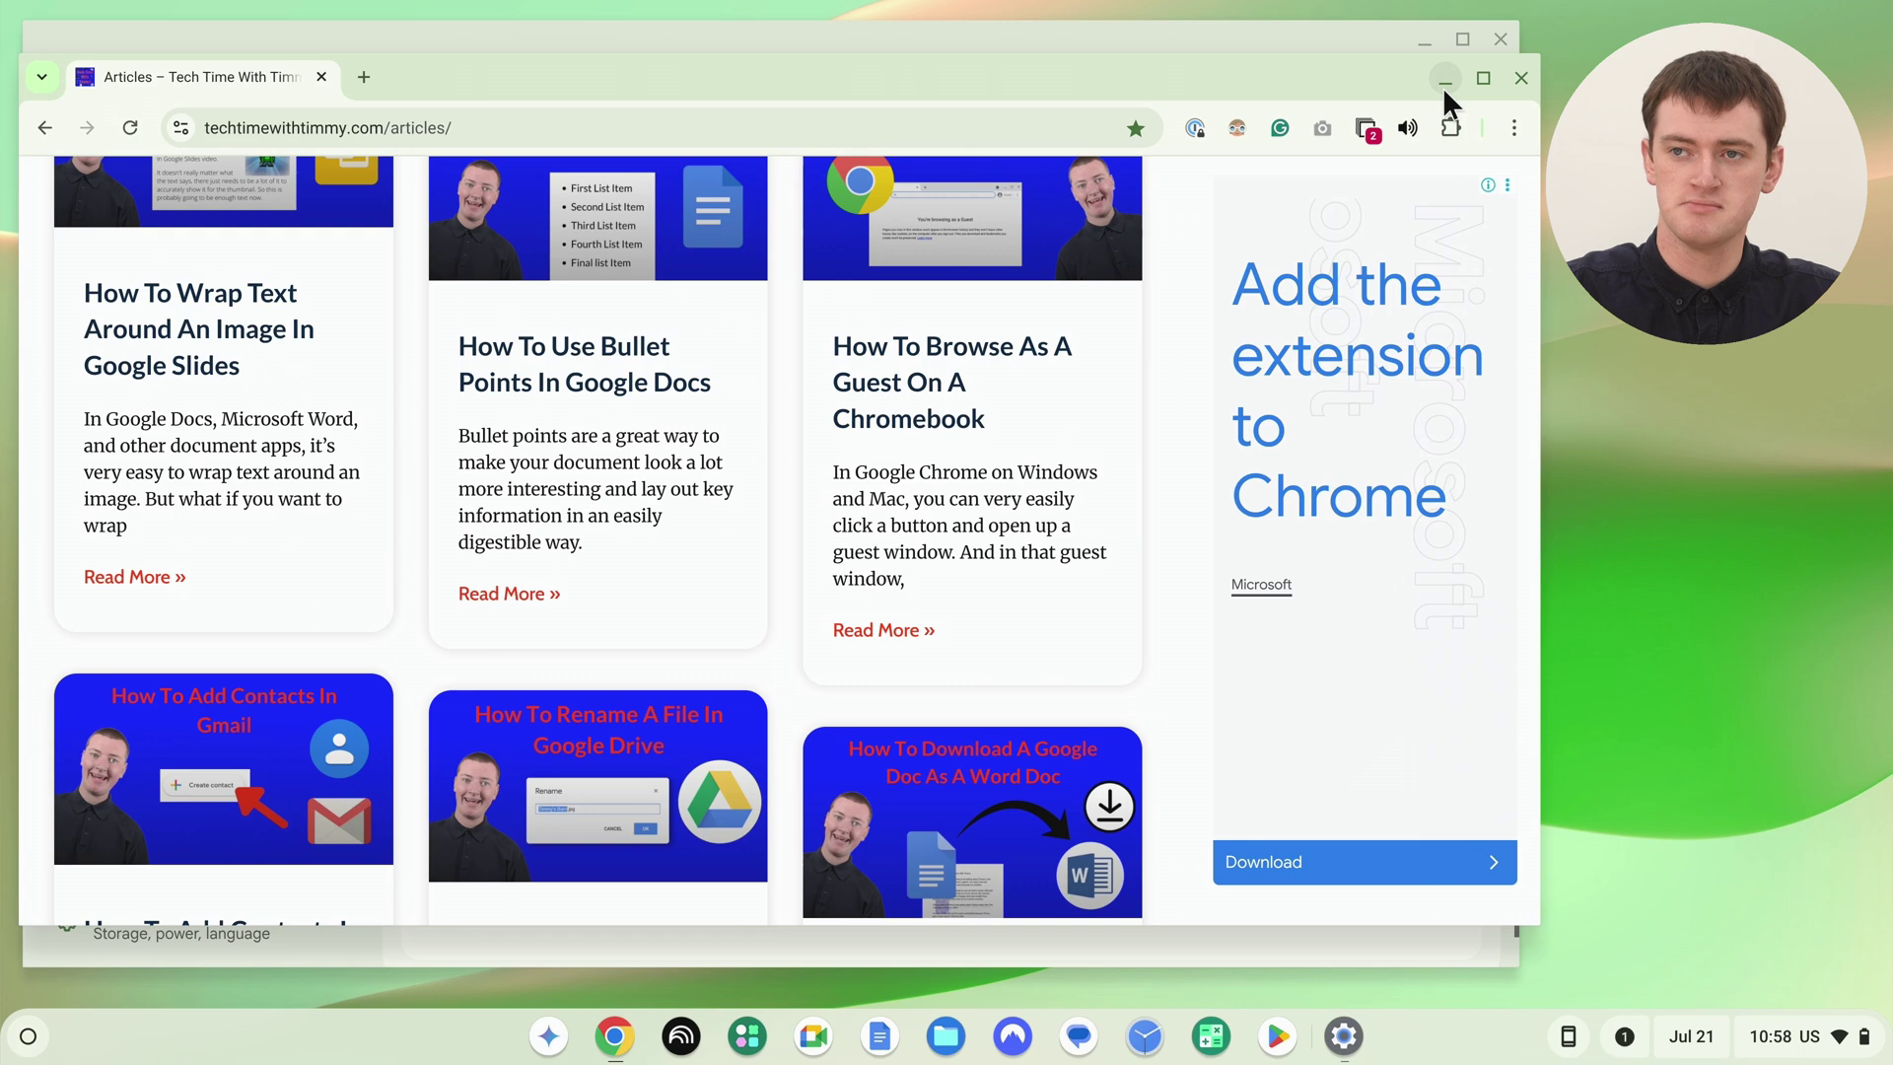
pyautogui.click(1445, 83)
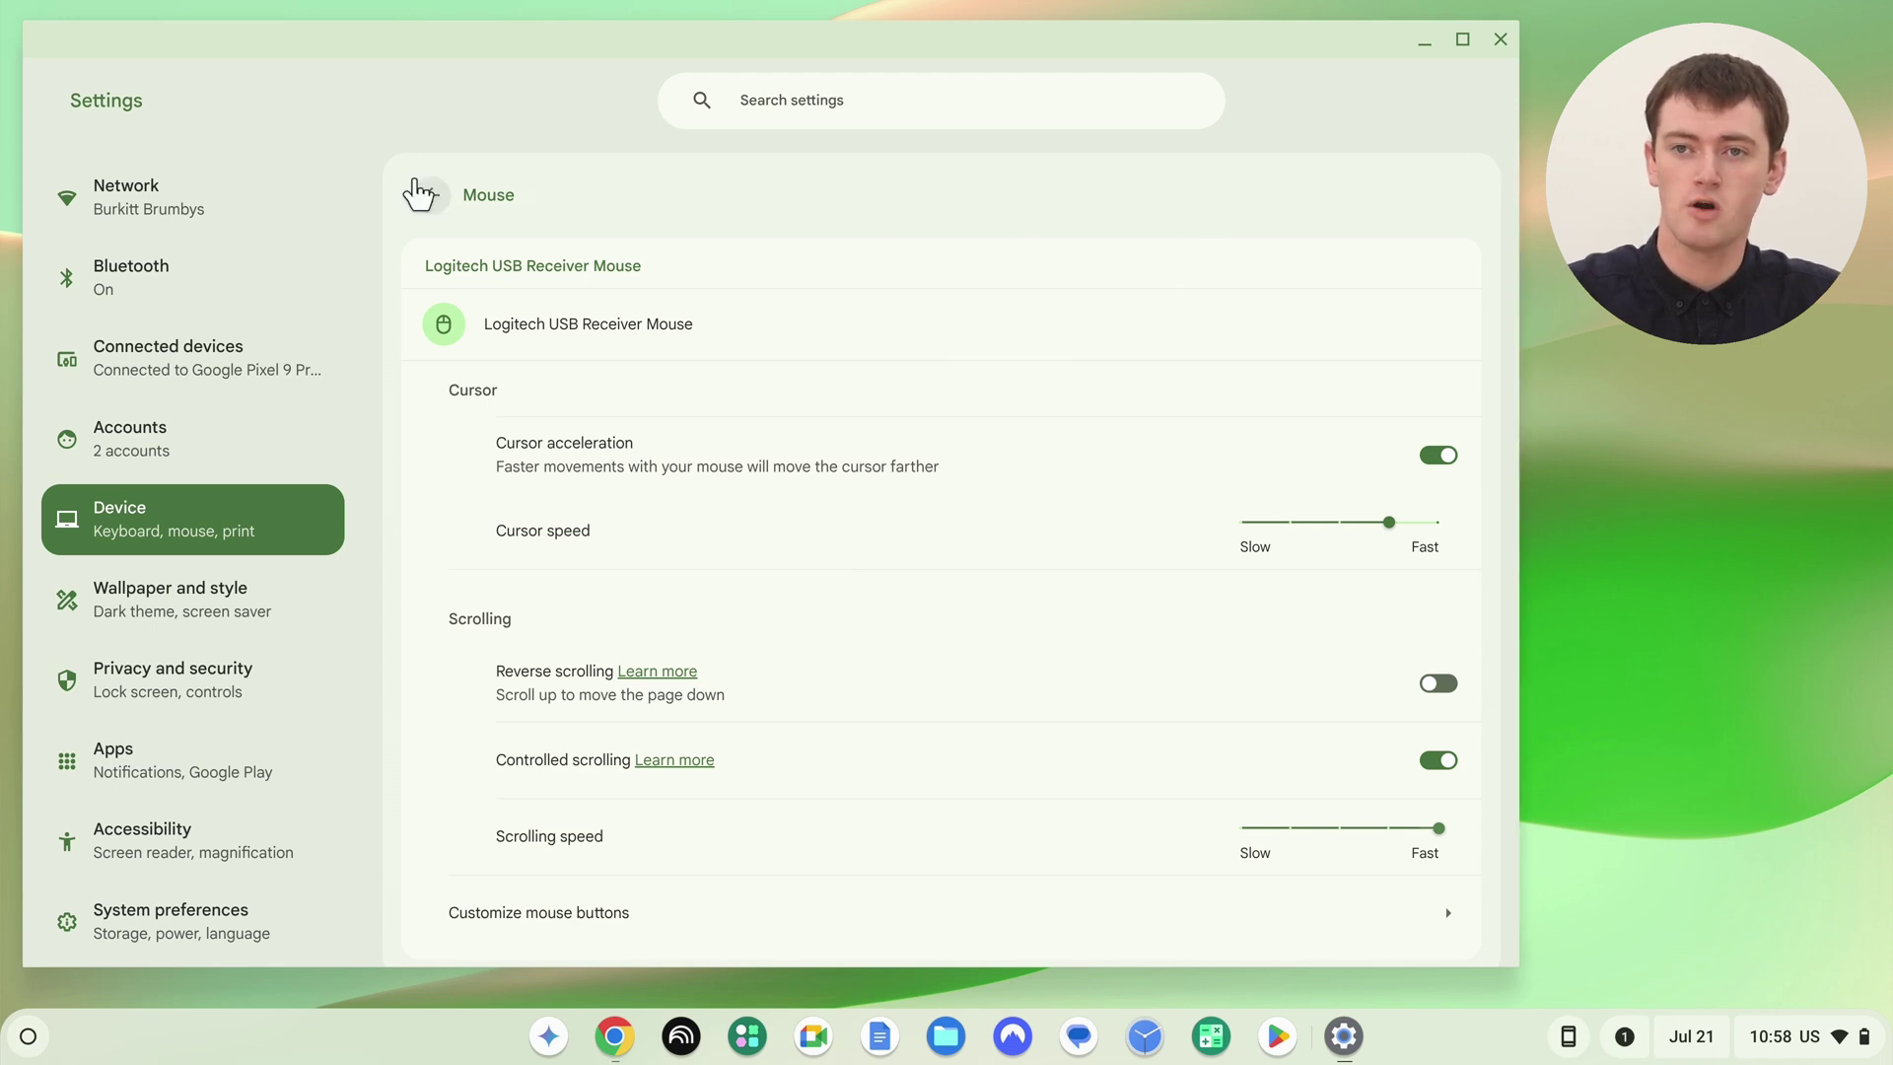
# Return from the Mouse page to the Device settings list
pyautogui.click(424, 197)
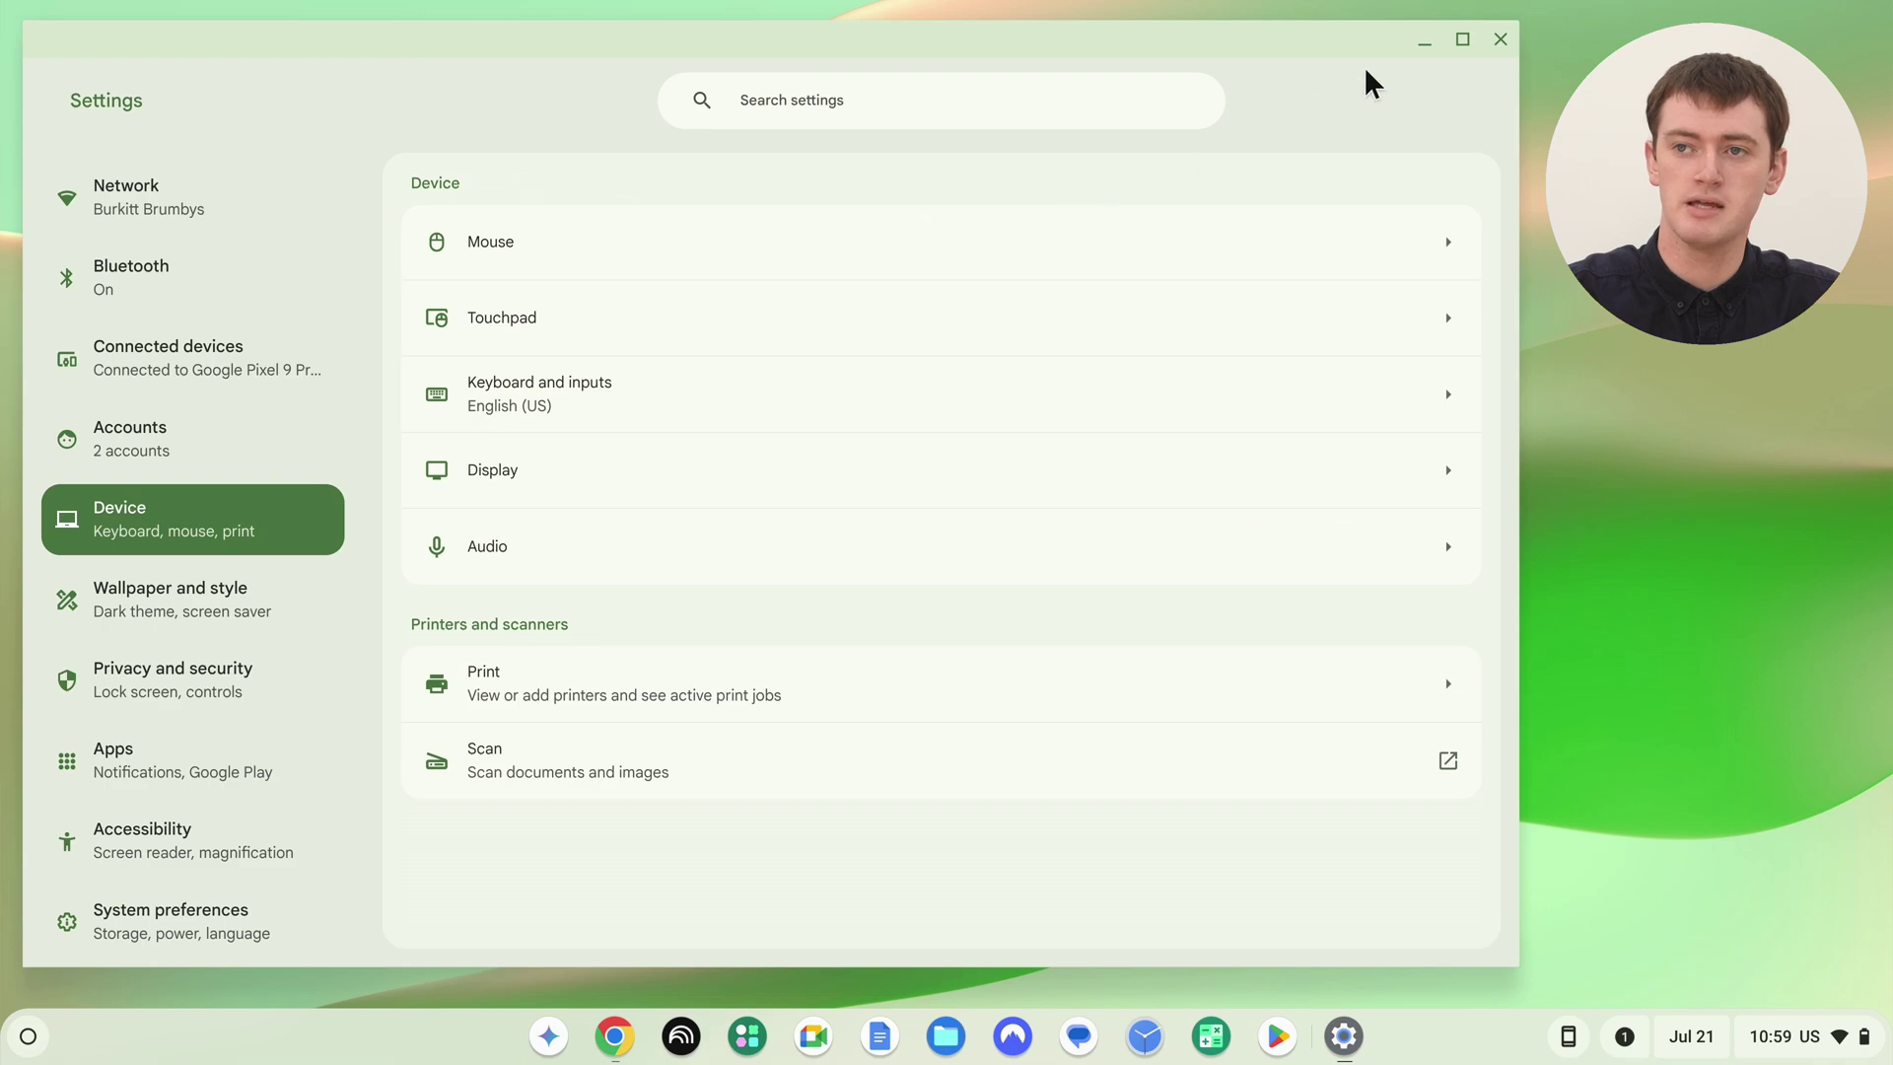